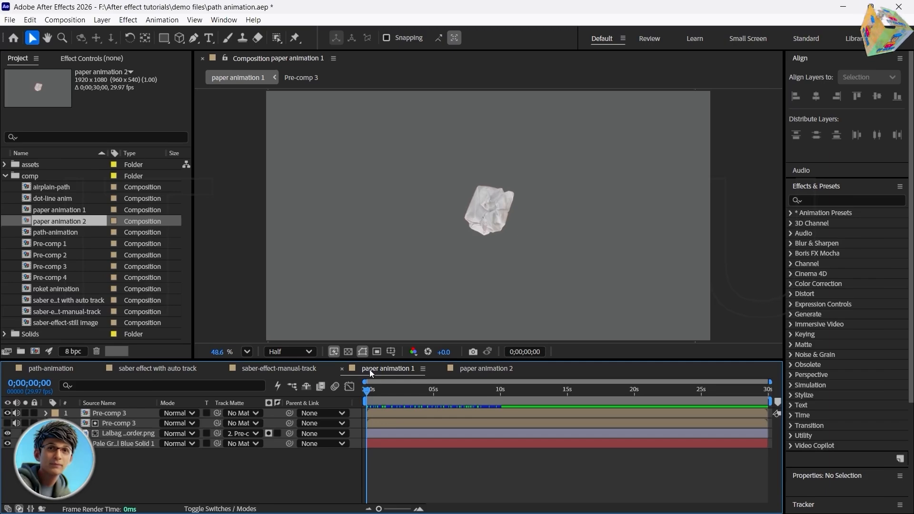
# Step: Preview the paper animation 1 and paper animation 2 compositions from the beginning
pyautogui.press('space')
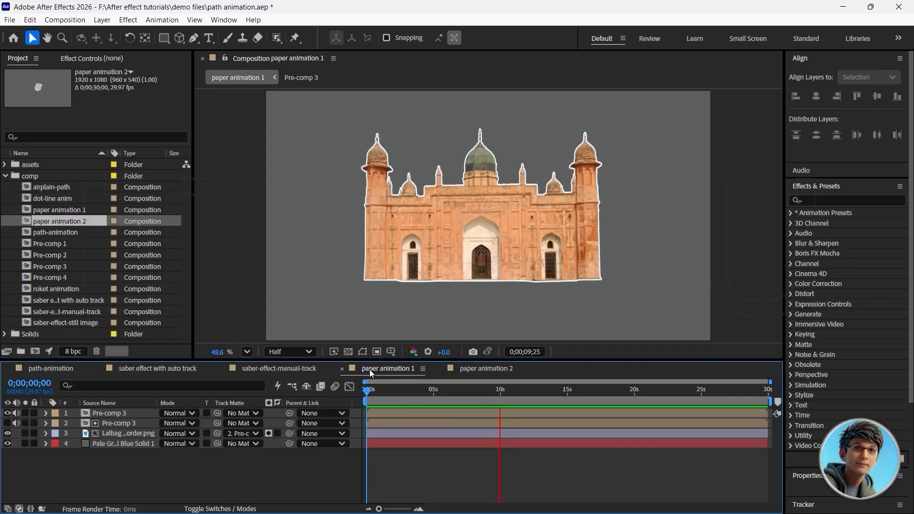
pyautogui.press('space')
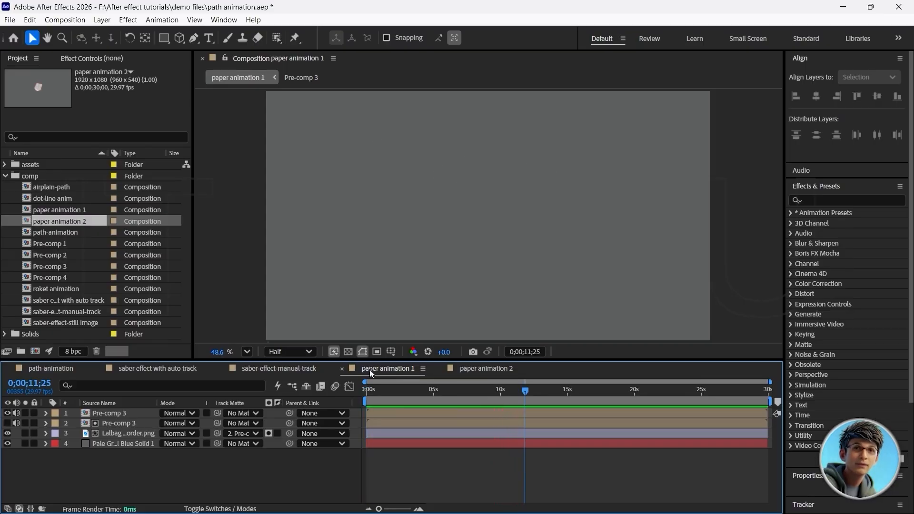
pyautogui.press('Home')
pyautogui.press('space')
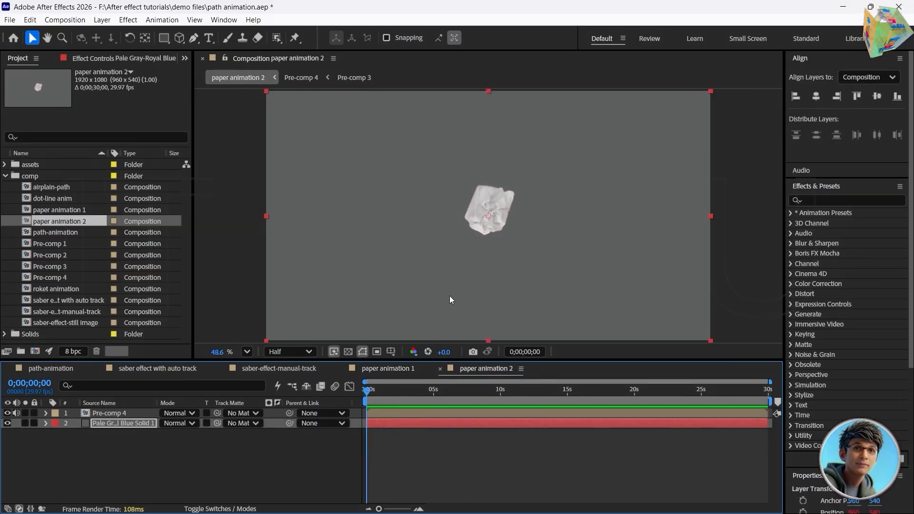
pyautogui.press('space')
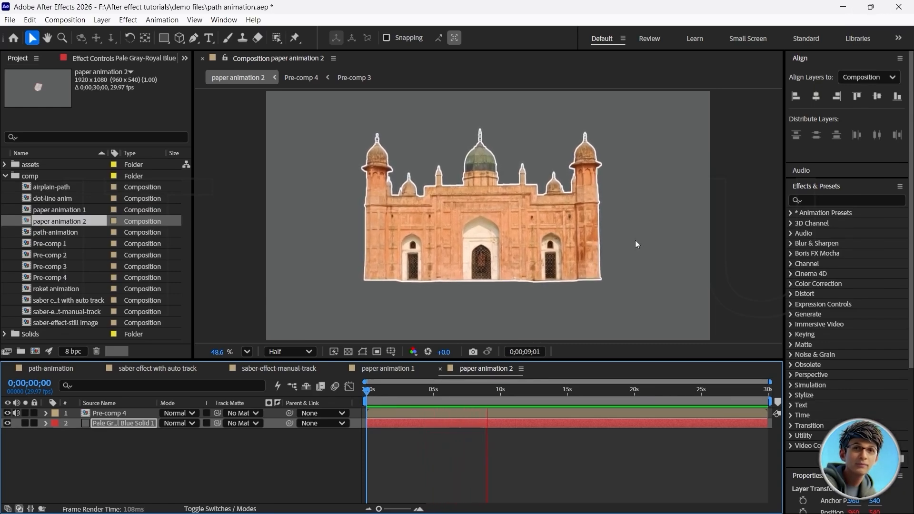
pyautogui.click(365, 394)
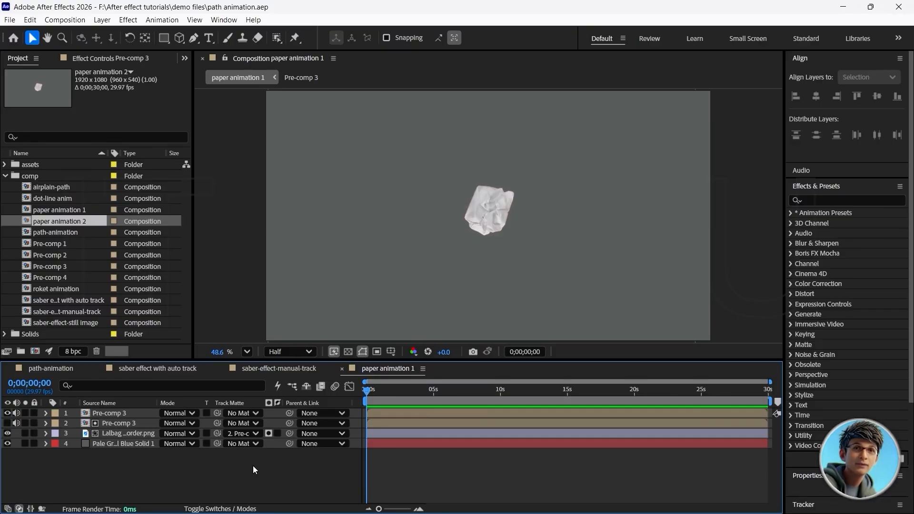
# Step: Duplicate the paper animation 1 composition and open the duplicate in the timeline
pyautogui.click(67, 210)
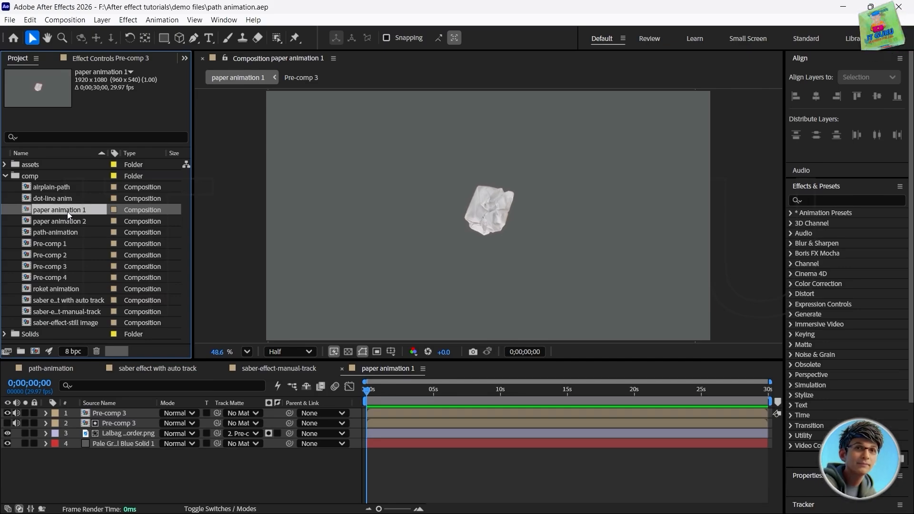
pyautogui.hotkey('ctrl', 'd')
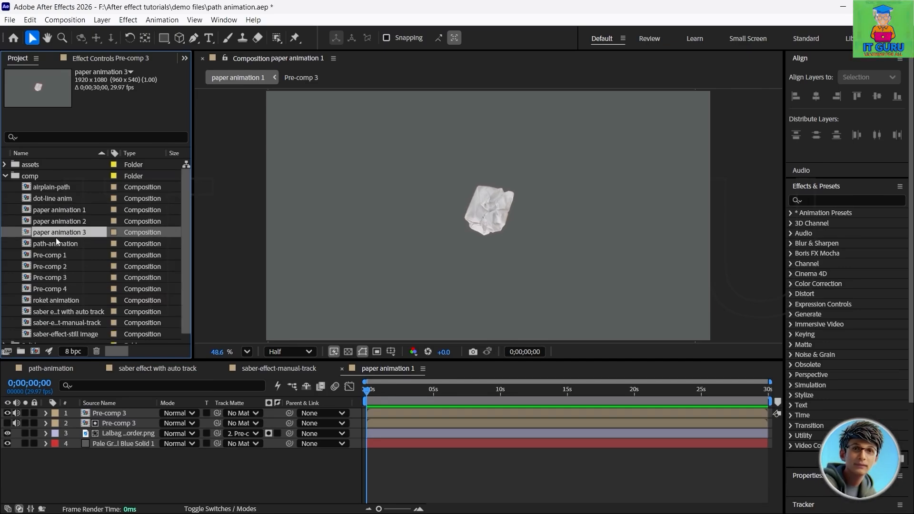
pyautogui.doubleClick(55, 232)
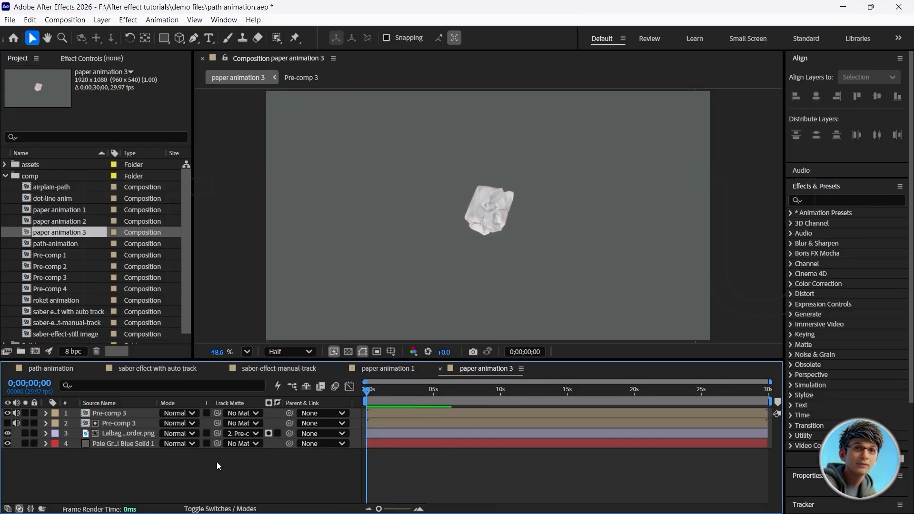
# Step: Preview the duplicated composition and return the playhead to the first frame
pyautogui.press('space')
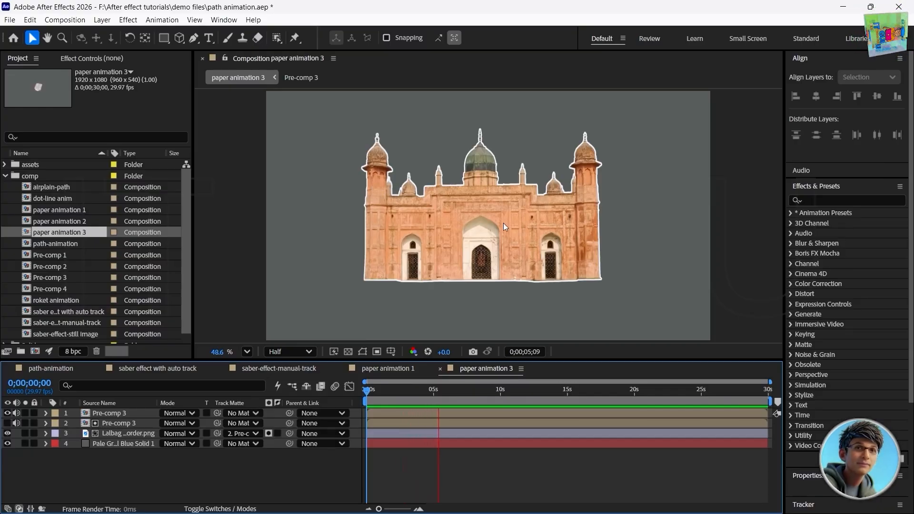
pyautogui.press('space')
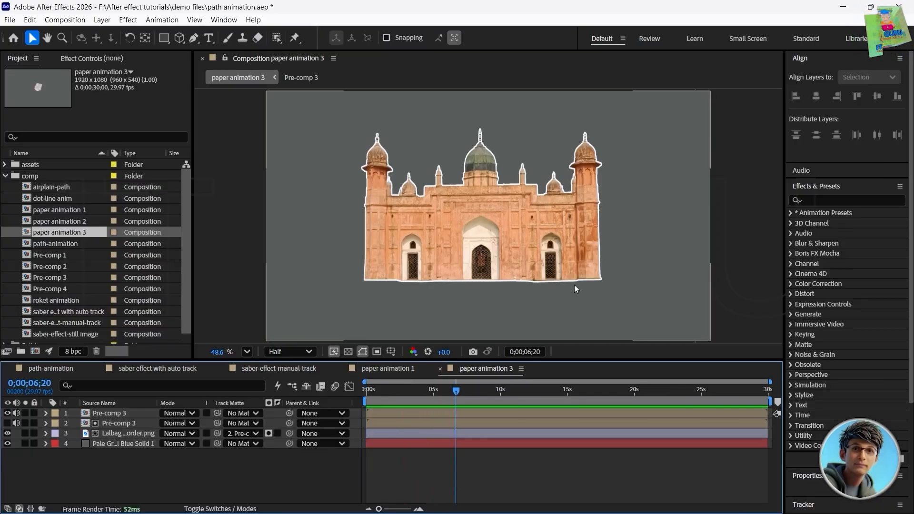
pyautogui.moveTo(456, 391); pyautogui.dragTo(343, 379)
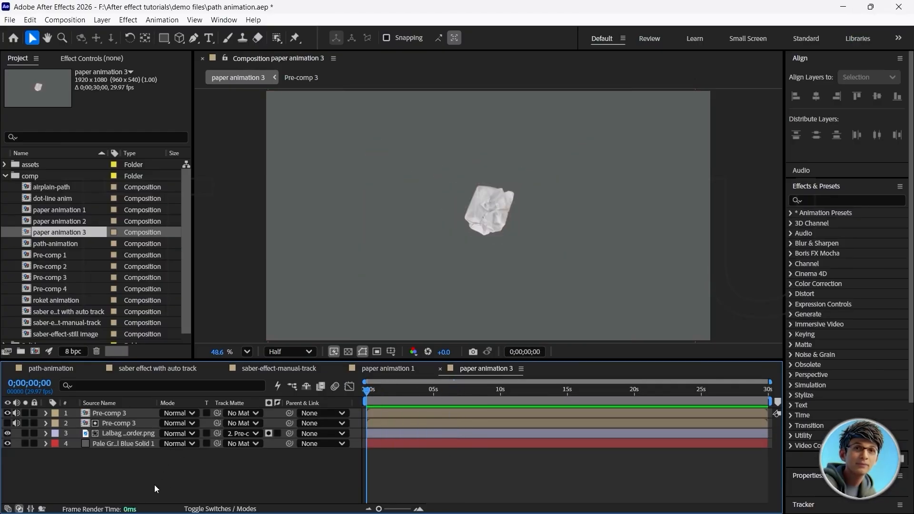
# Step: Examine the duplicate's layers, hiding and showing the background solid to check what it contributes
pyautogui.click(120, 415)
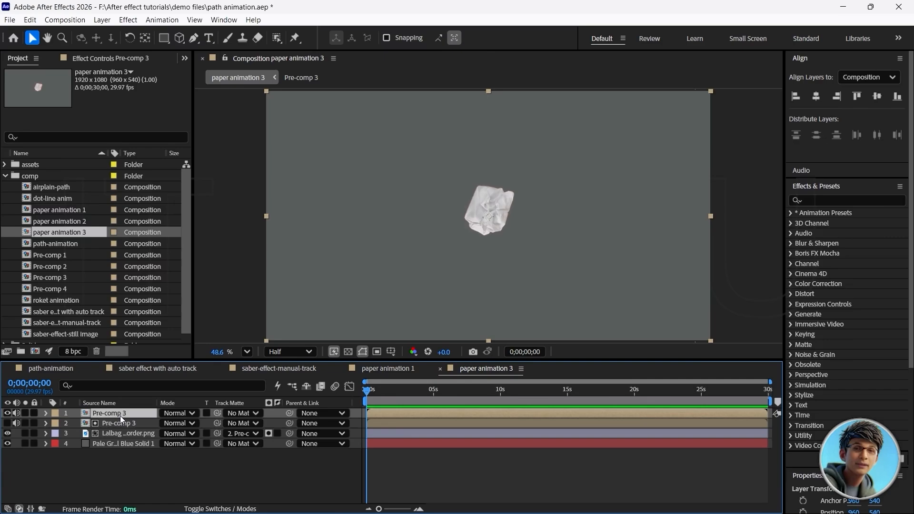
pyautogui.click(110, 453)
pyautogui.click(101, 446)
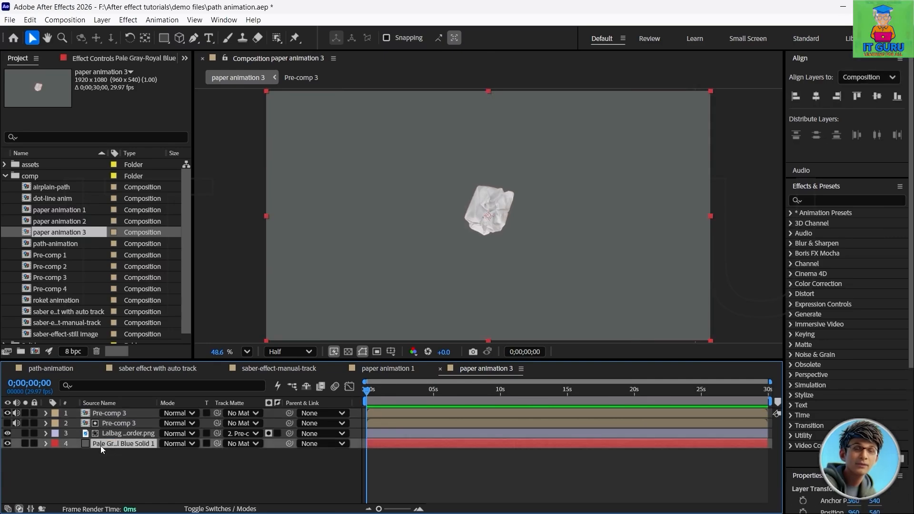
pyautogui.click(8, 444)
pyautogui.click(8, 443)
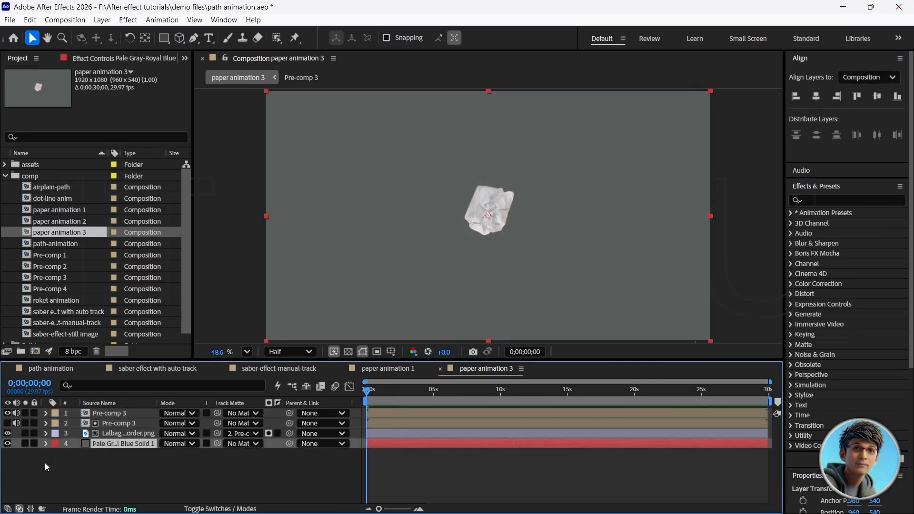
# Step: Pre-compose the two Pre-comp 3 layers and the Lalbag image layer, moving all attributes into the new composition with its default name
pyautogui.click(114, 415)
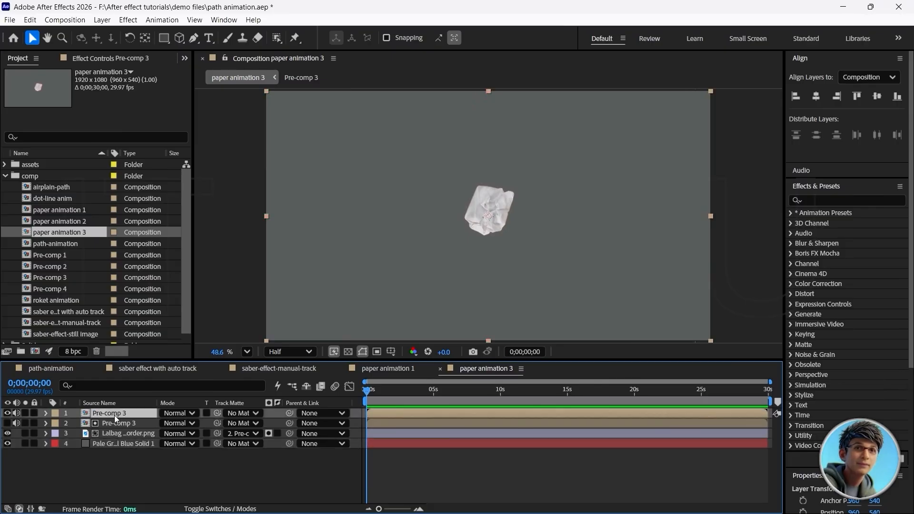
pyautogui.keyDown('ctrl'); pyautogui.click(110, 424); pyautogui.keyUp('ctrl')
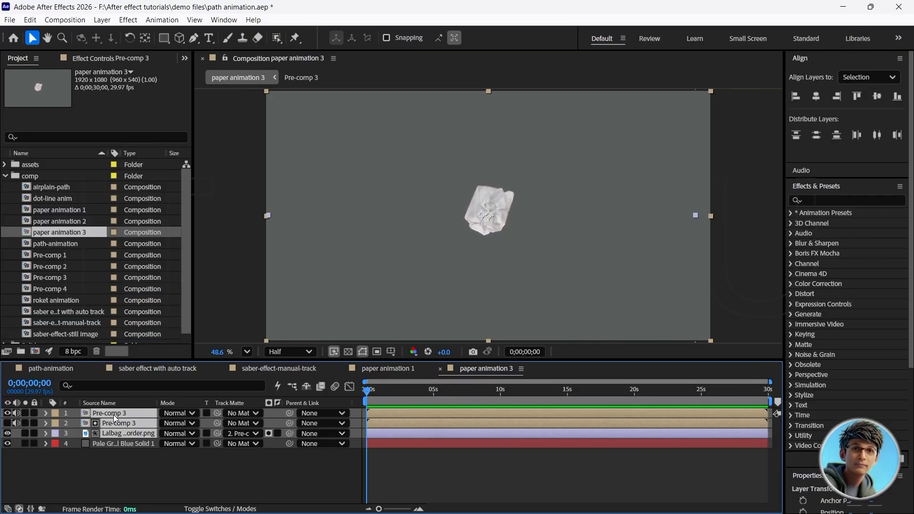
pyautogui.rightClick(113, 415)
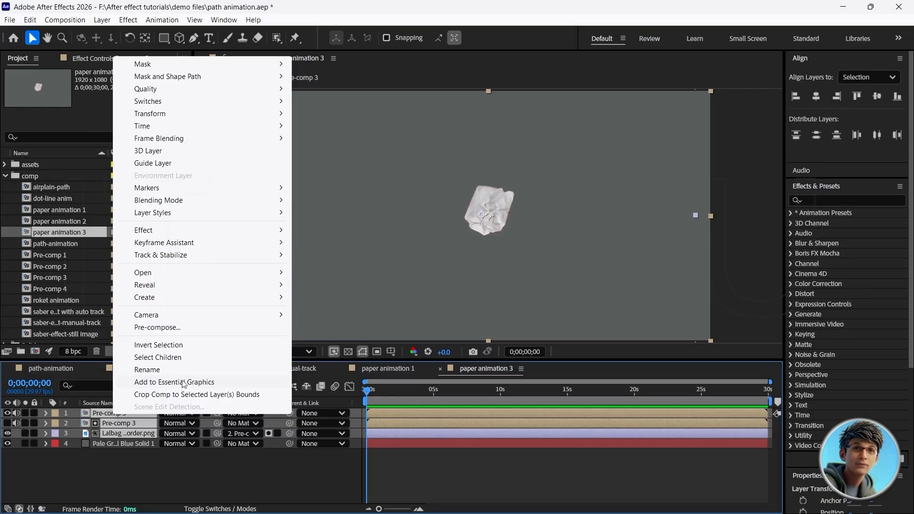
pyautogui.click(176, 327)
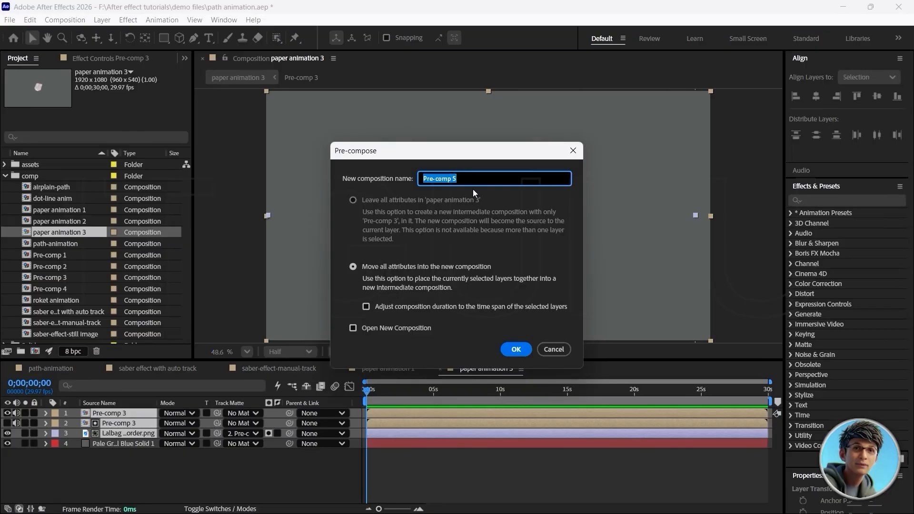
pyautogui.click(513, 350)
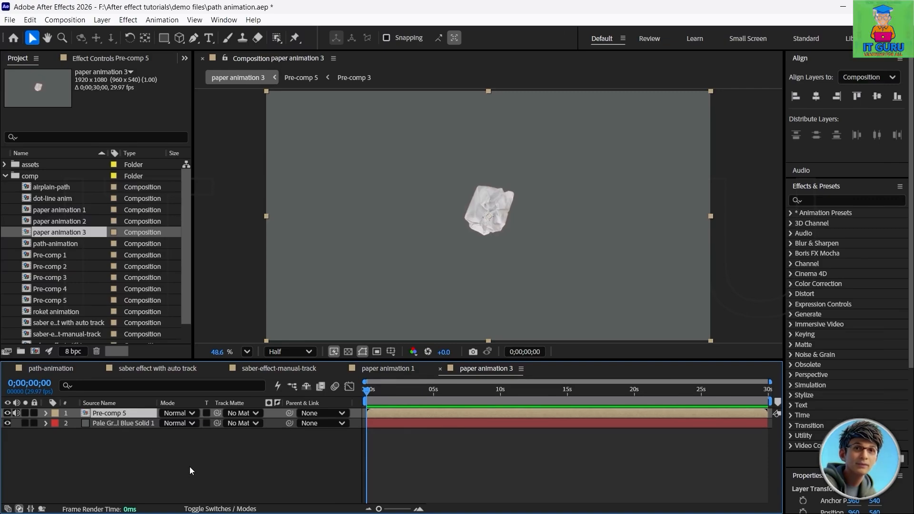
pyautogui.click(130, 450)
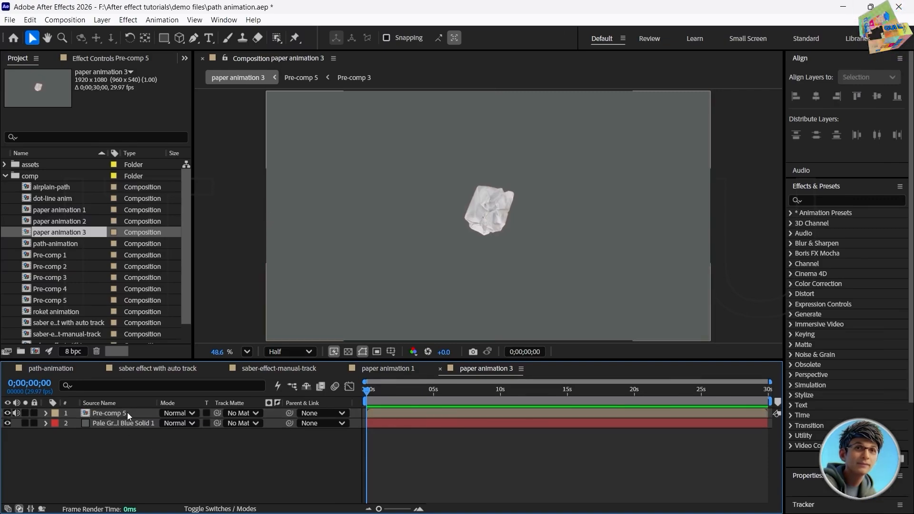
# Step: Reveal the Position property of the new pre-composed layer and keep that layer selected
pyautogui.click(127, 411)
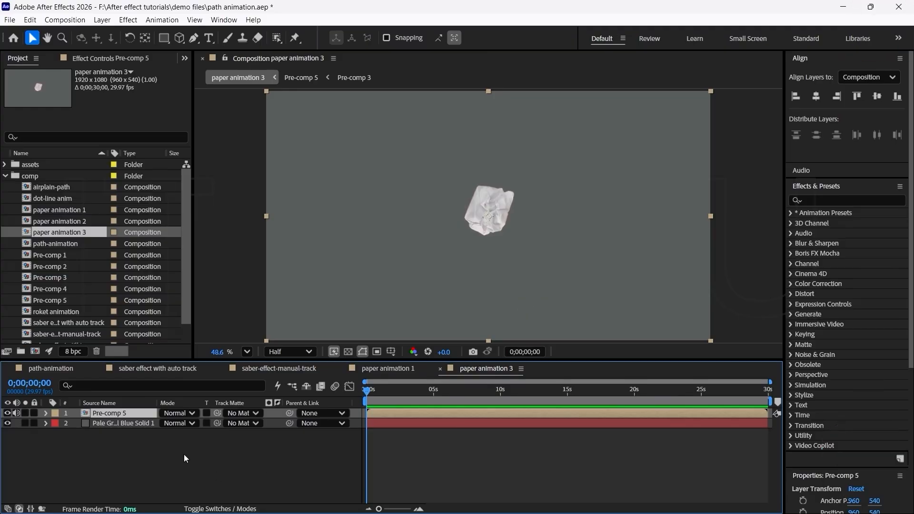
pyautogui.press('p')
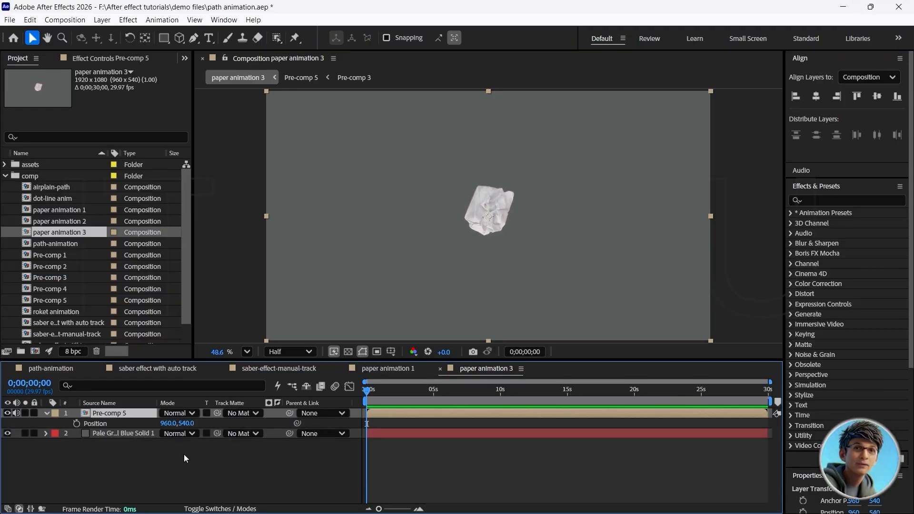
pyautogui.click(97, 423)
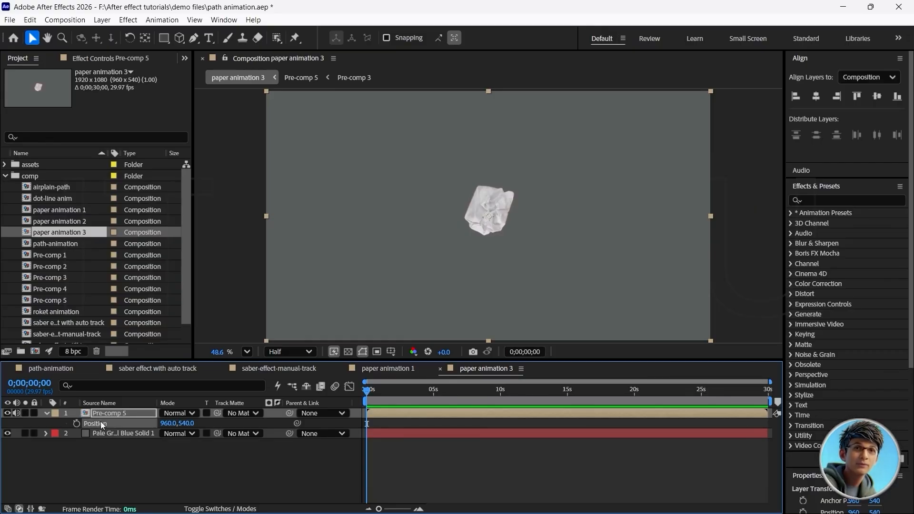
pyautogui.rightClick(101, 421)
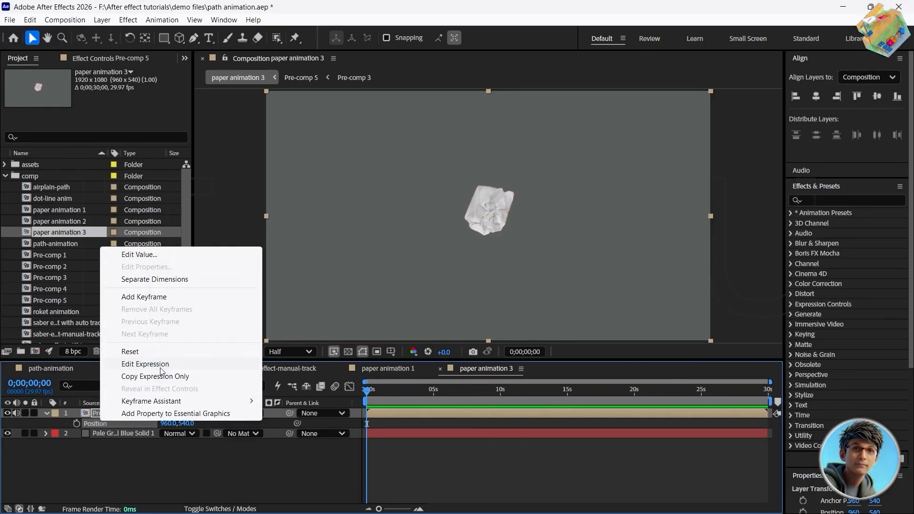
pyautogui.click(117, 442)
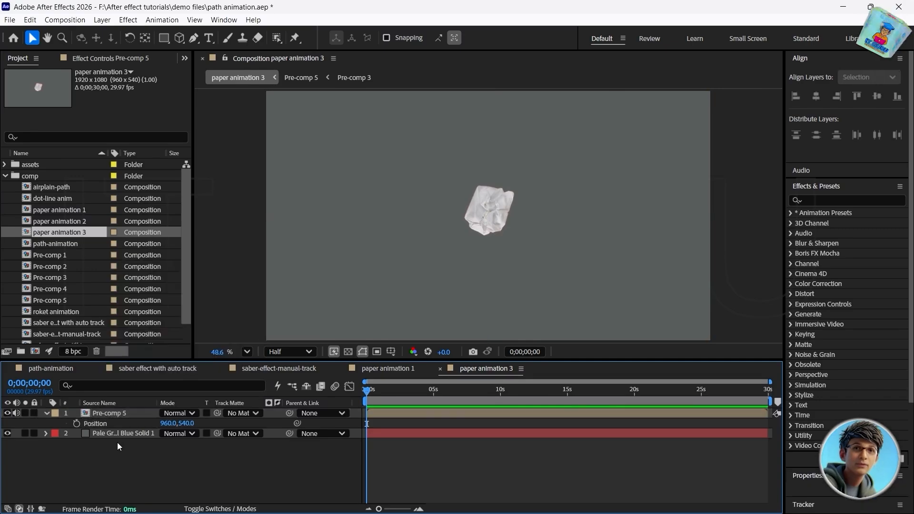
pyautogui.click(115, 416)
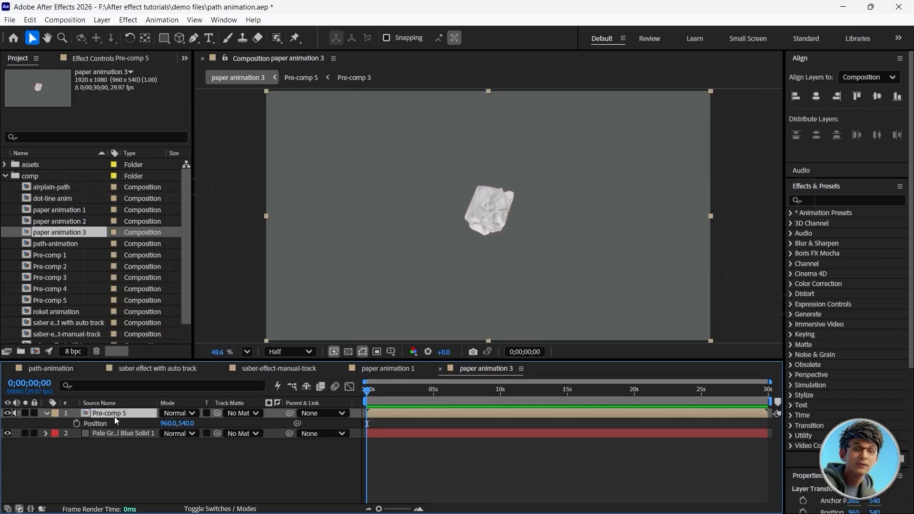
pyautogui.keyDown('alt'); pyautogui.click(77, 424); pyautogui.keyUp('alt')
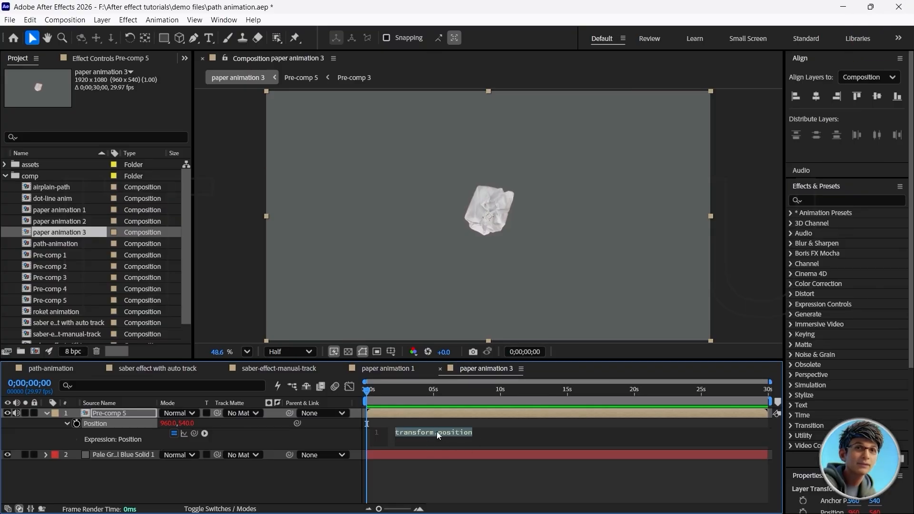
pyautogui.keyDown('alt'); pyautogui.click(77, 424); pyautogui.keyUp('alt')
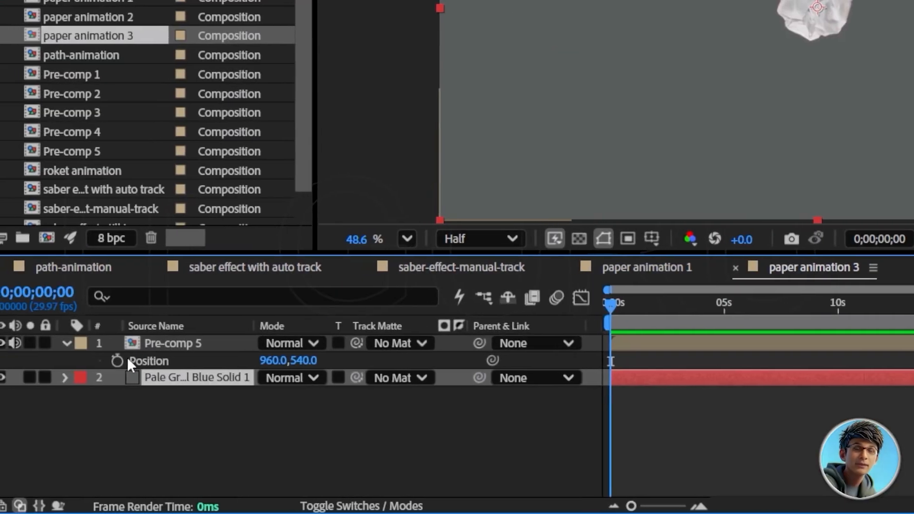
pyautogui.keyDown('alt'); pyautogui.click(117, 362); pyautogui.keyUp('alt')
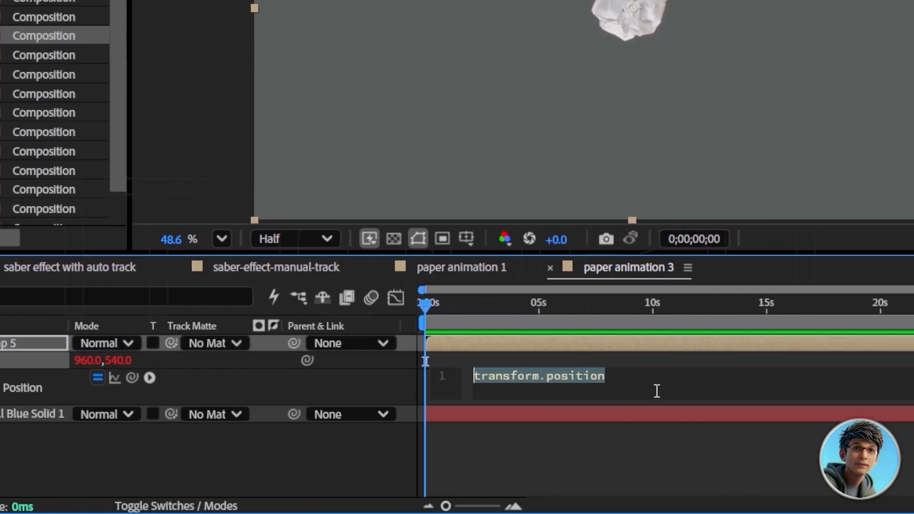
pyautogui.click(594, 384)
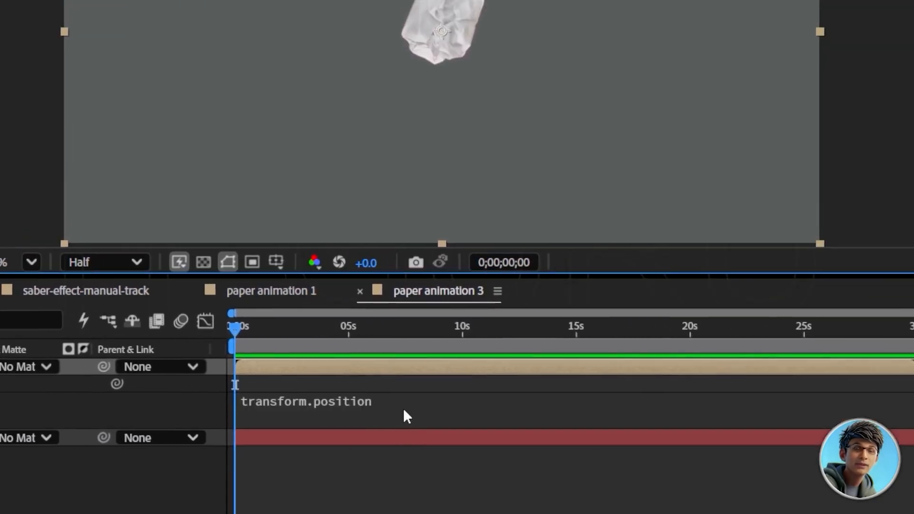
pyautogui.click(251, 411)
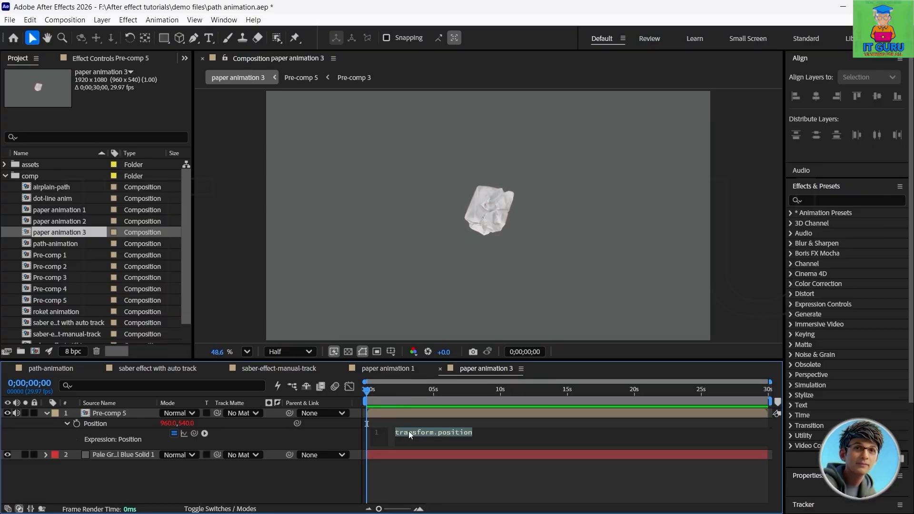
pyautogui.write('w')
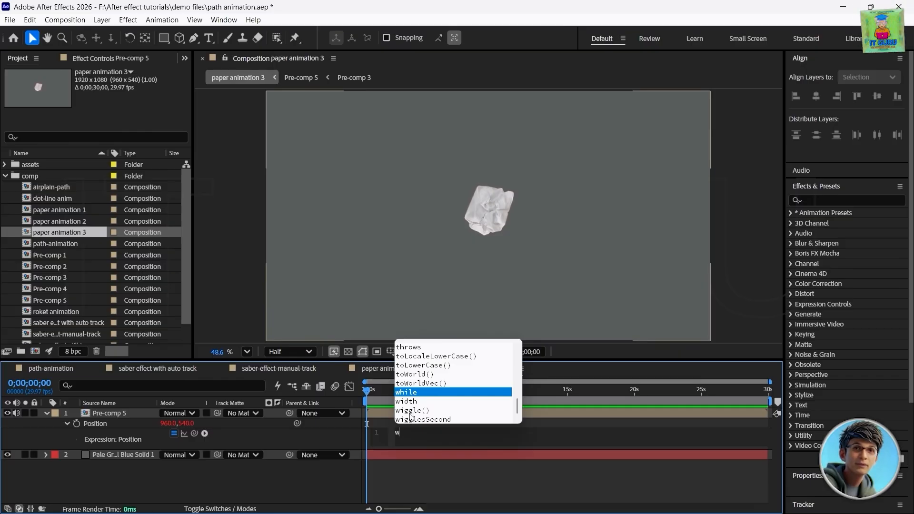
pyautogui.press('Escape')
pyautogui.write('/')
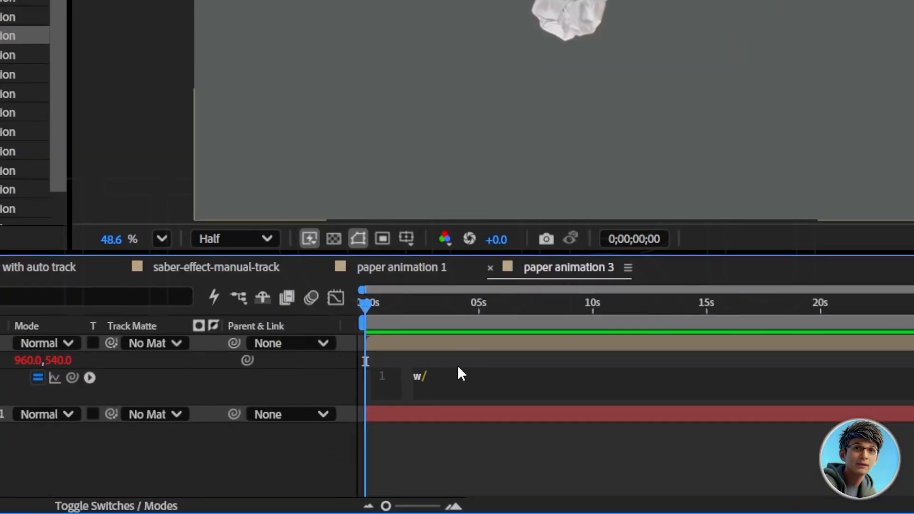
pyautogui.press('BackSpace')
pyautogui.press('BackSpace')
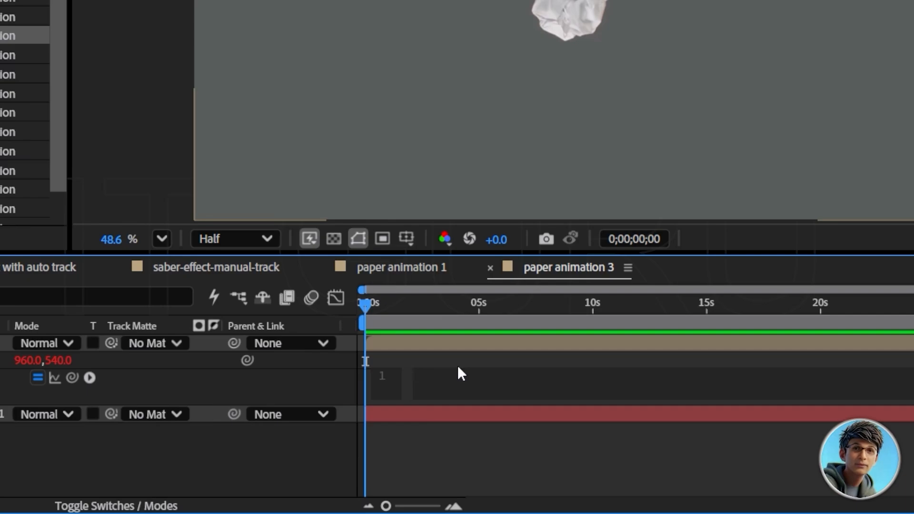
pyautogui.click(20, 386)
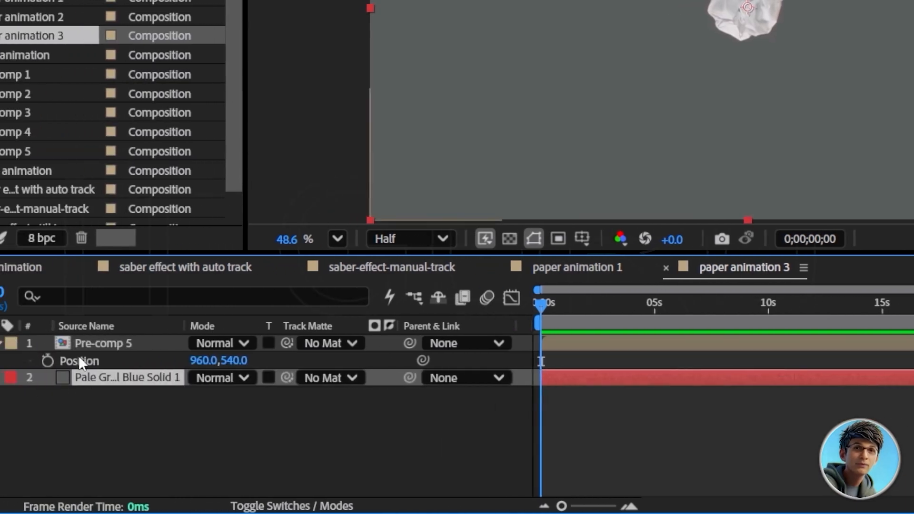
# Step: Add the expression wiggle(4,10) to the Position property of the Pre-comp 5 layer
pyautogui.keyDown('alt'); pyautogui.click(18, 361); pyautogui.keyUp('alt')
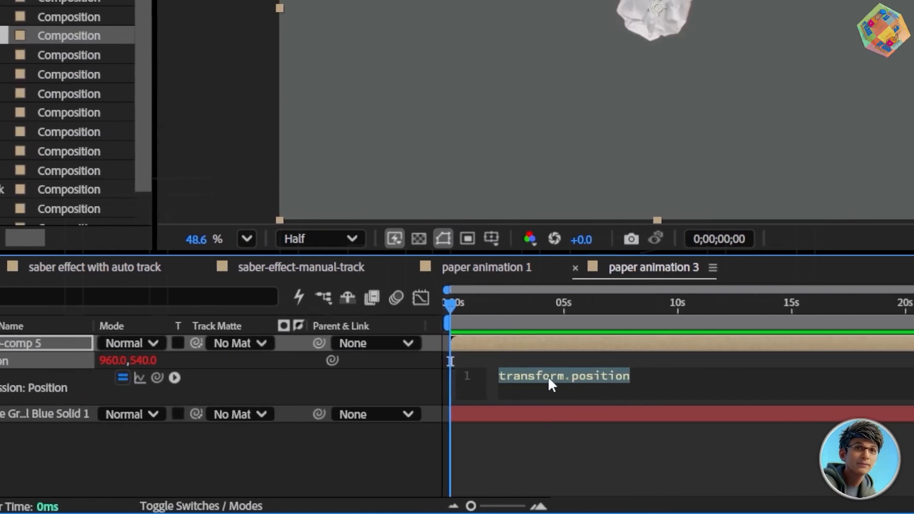
pyautogui.write('w')
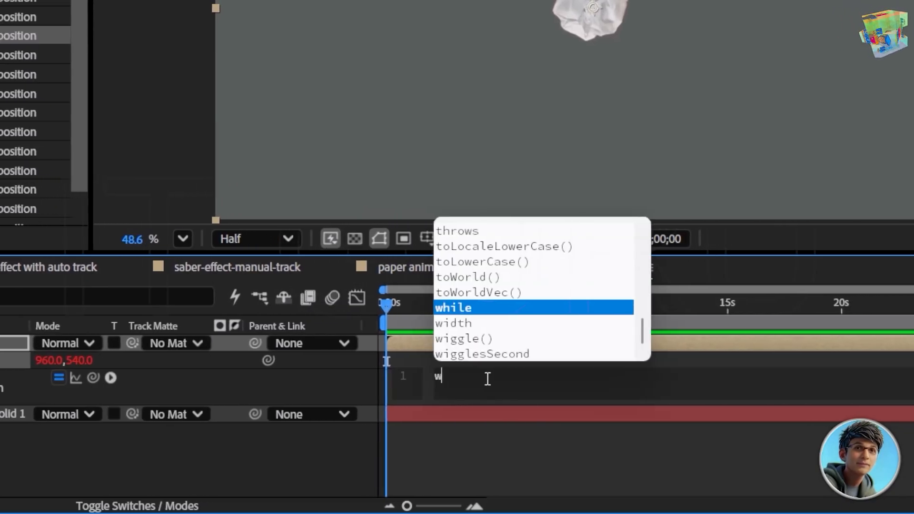
pyautogui.click(460, 341)
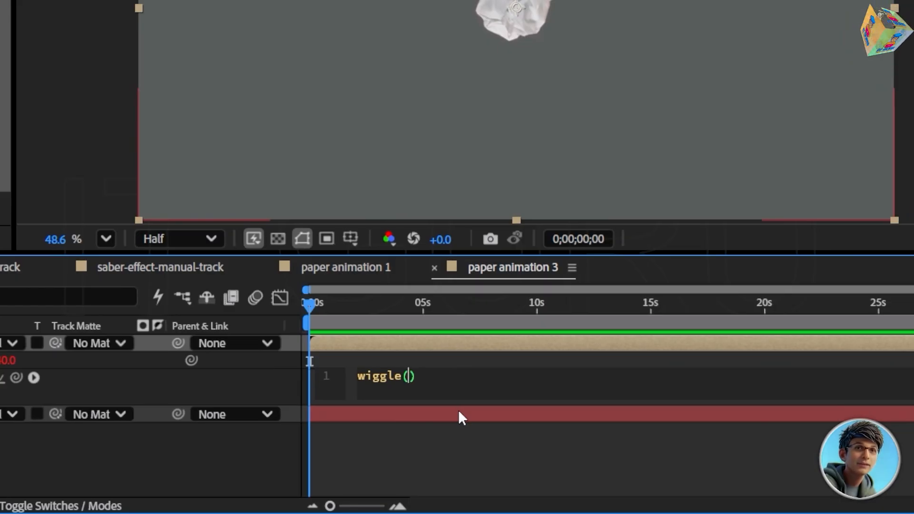
pyautogui.write('4')
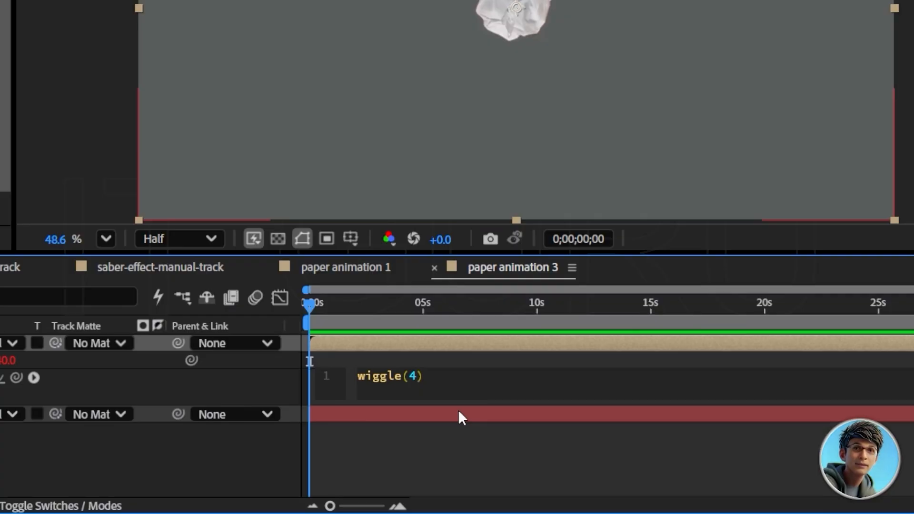
pyautogui.write(',')
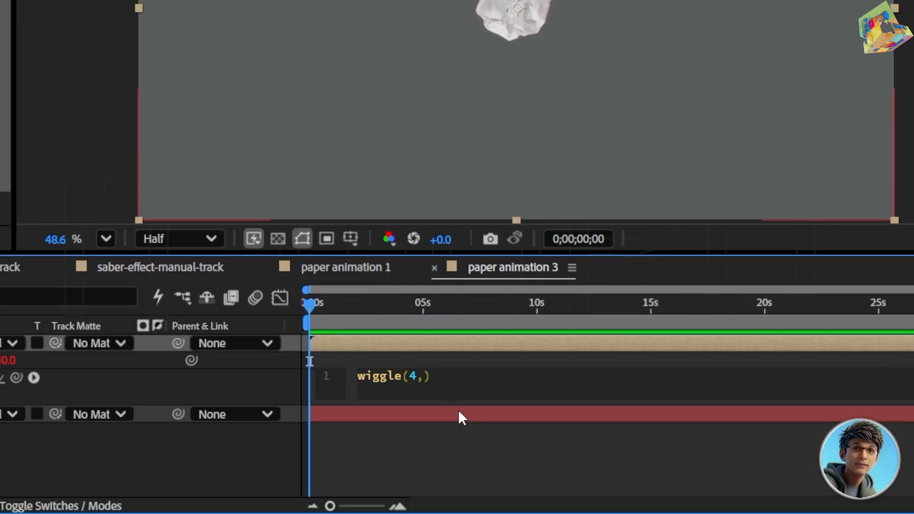
pyautogui.write('10')
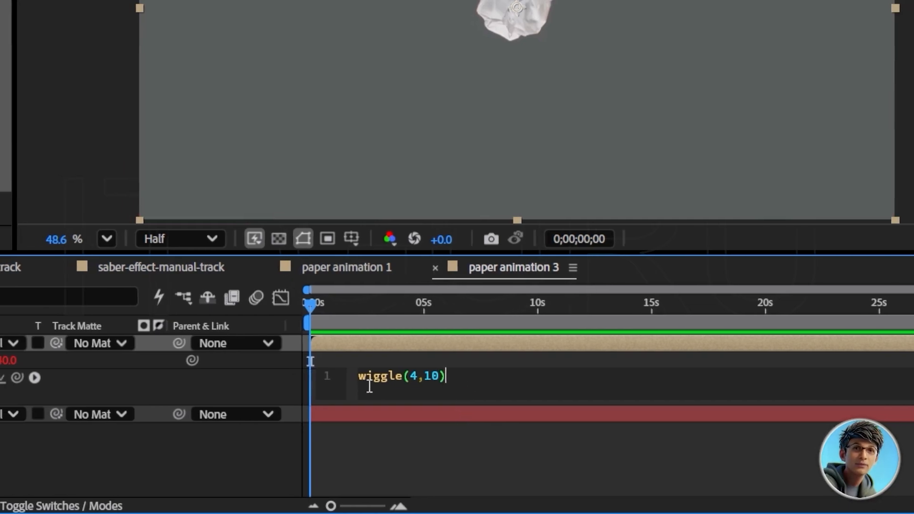
pyautogui.click(474, 394)
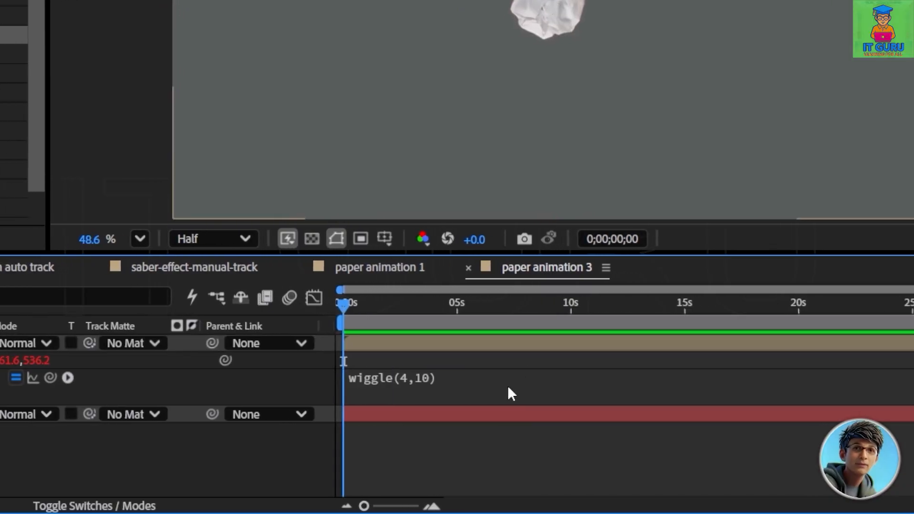
pyautogui.click(460, 382)
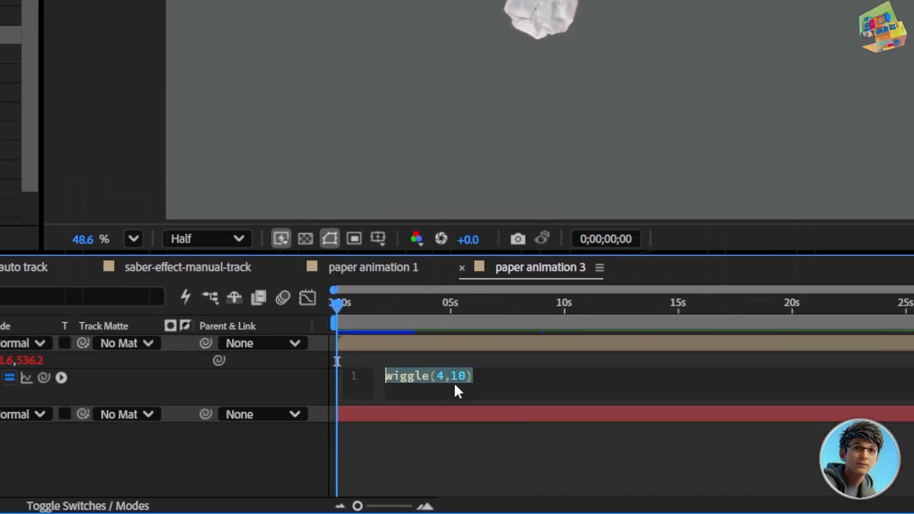
pyautogui.click(488, 380)
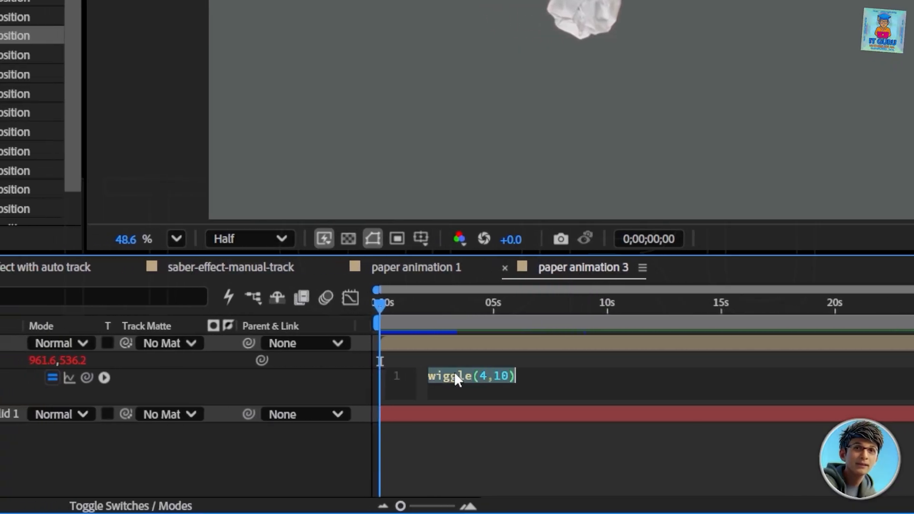
pyautogui.press('Return')
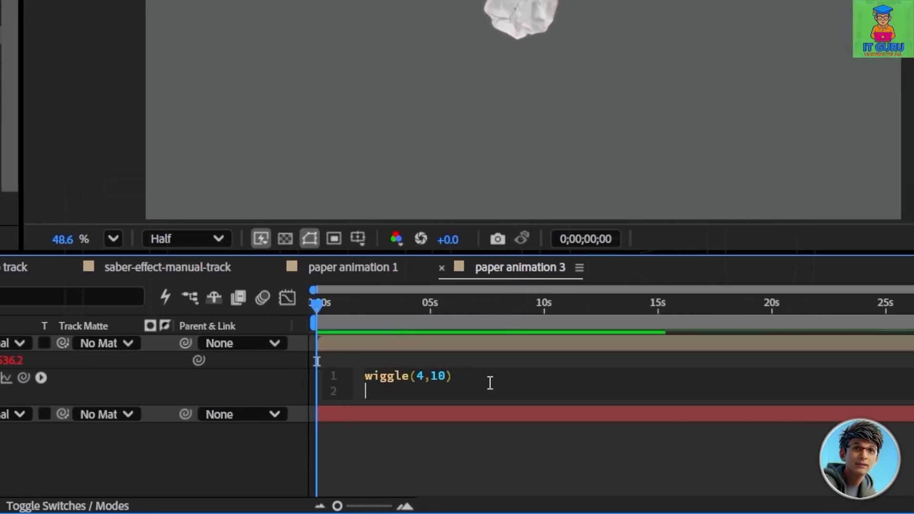
pyautogui.press('BackSpace')
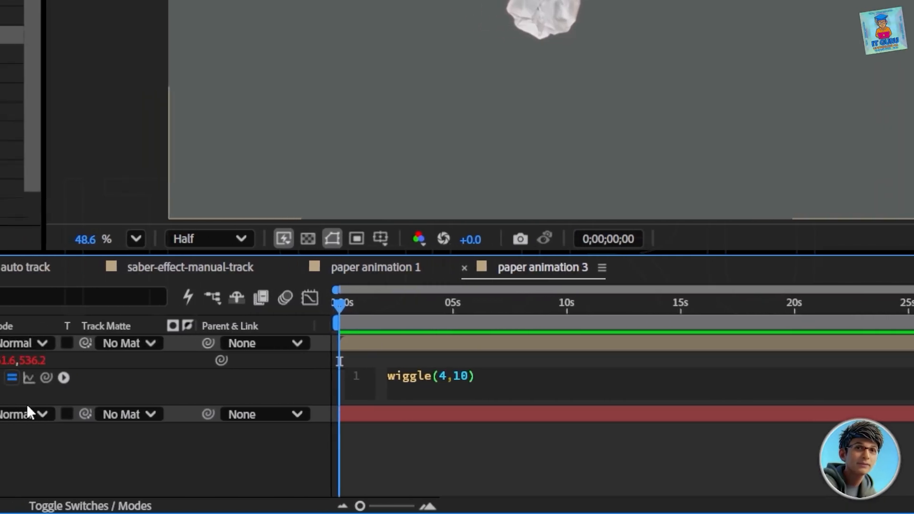
pyautogui.click(386, 360)
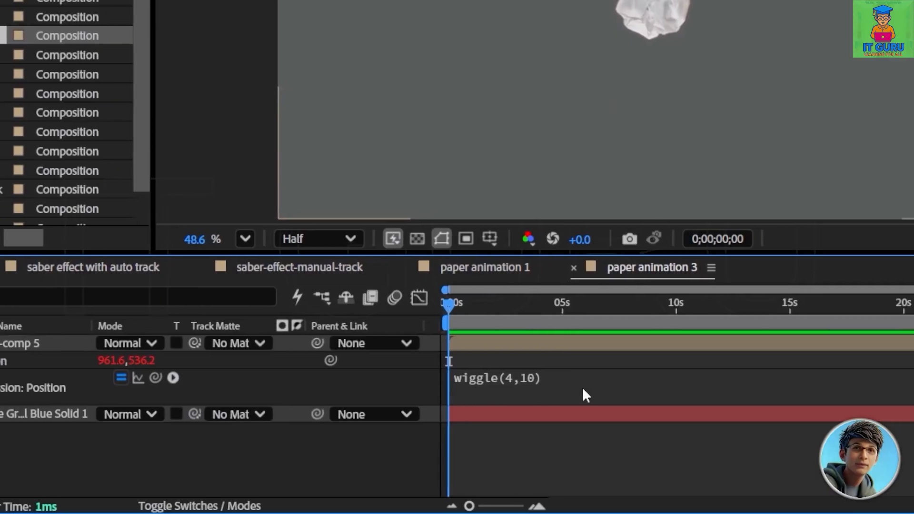
# Step: Preview the wiggling animation twice from the first frame and scrub back through the opening seconds
pyautogui.moveTo(427, 307); pyautogui.dragTo(347, 310)
pyautogui.press('space')
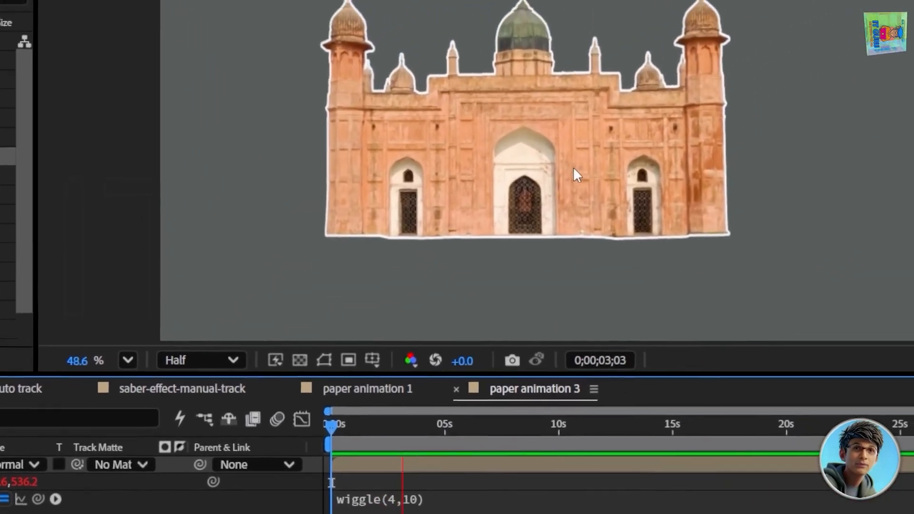
pyautogui.press('space')
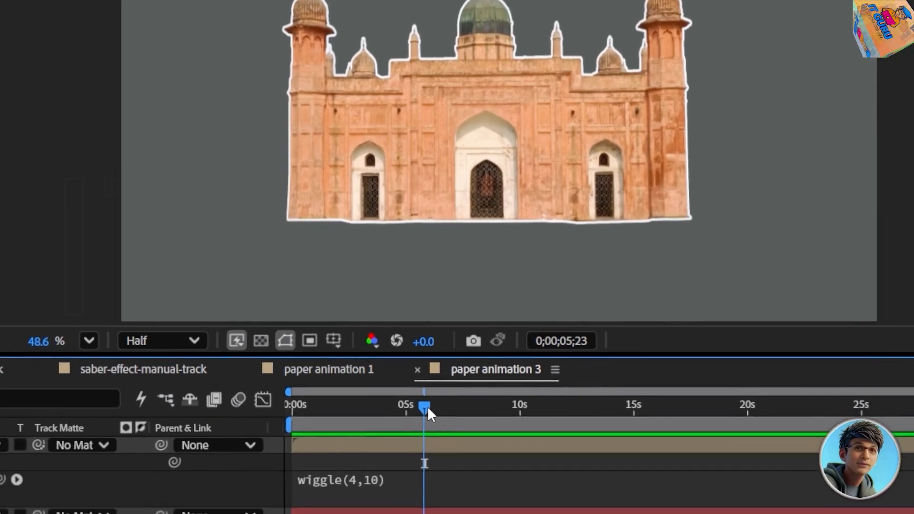
pyautogui.moveTo(414, 443); pyautogui.dragTo(232, 442)
pyautogui.press('space')
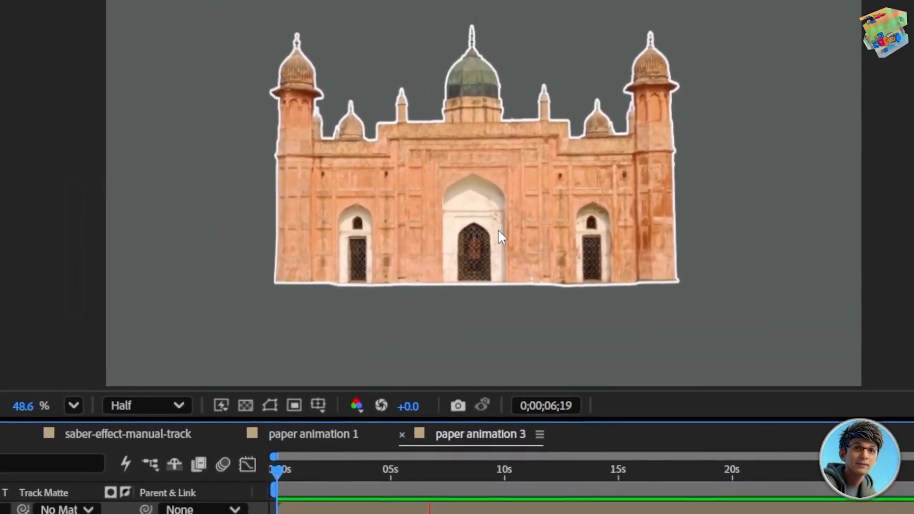
pyautogui.press('space')
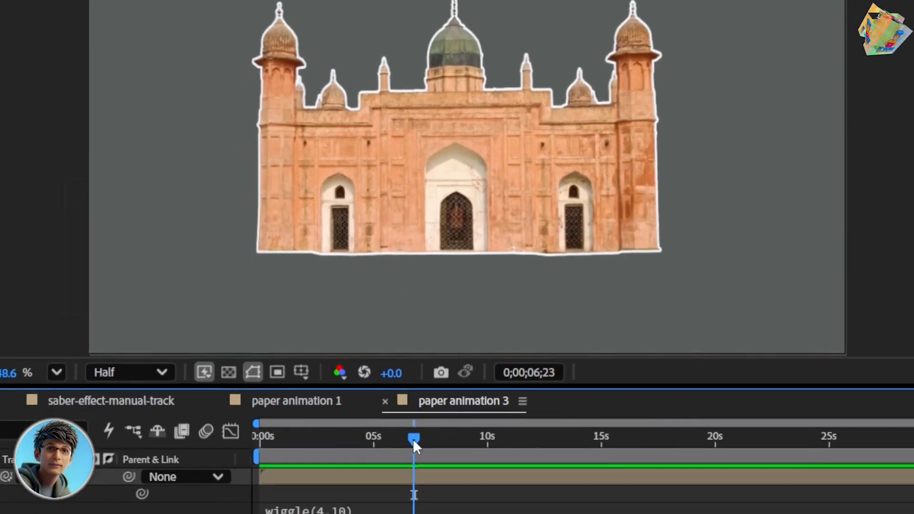
pyautogui.moveTo(391, 499); pyautogui.dragTo(295, 508)
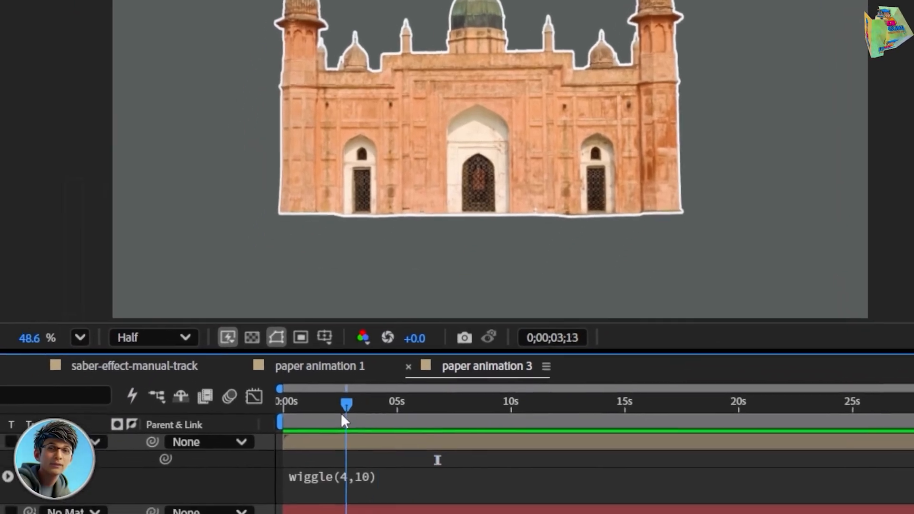
pyautogui.moveTo(343, 421); pyautogui.dragTo(337, 421)
# Step: Set the frequency in the Position wiggle expression to 10, making it wiggle(10,10)
pyautogui.click(339, 477)
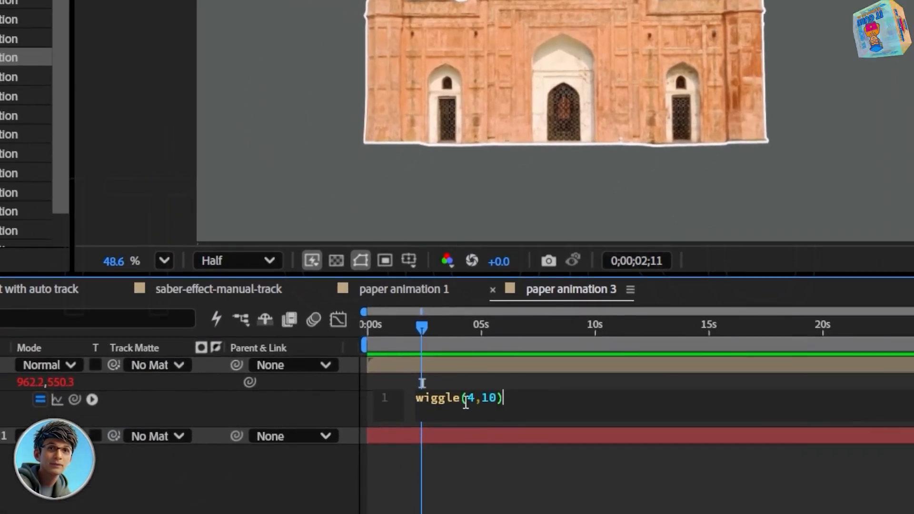
pyautogui.doubleClick(466, 403)
pyautogui.write('1')
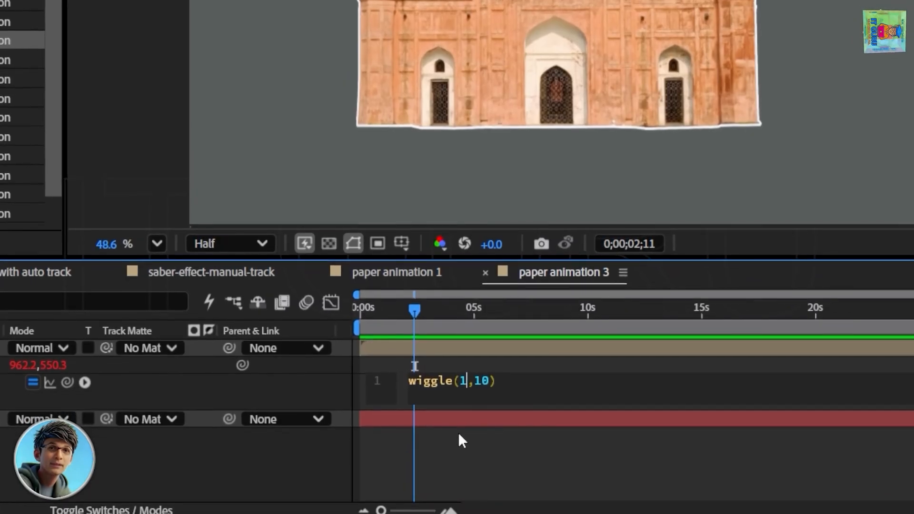
pyautogui.write('0')
pyautogui.click(548, 394)
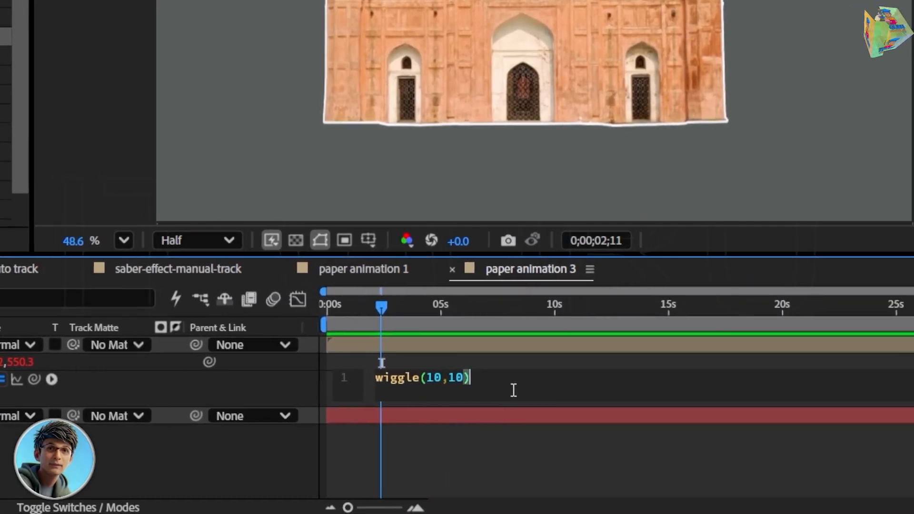
pyautogui.press('KP_Enter')
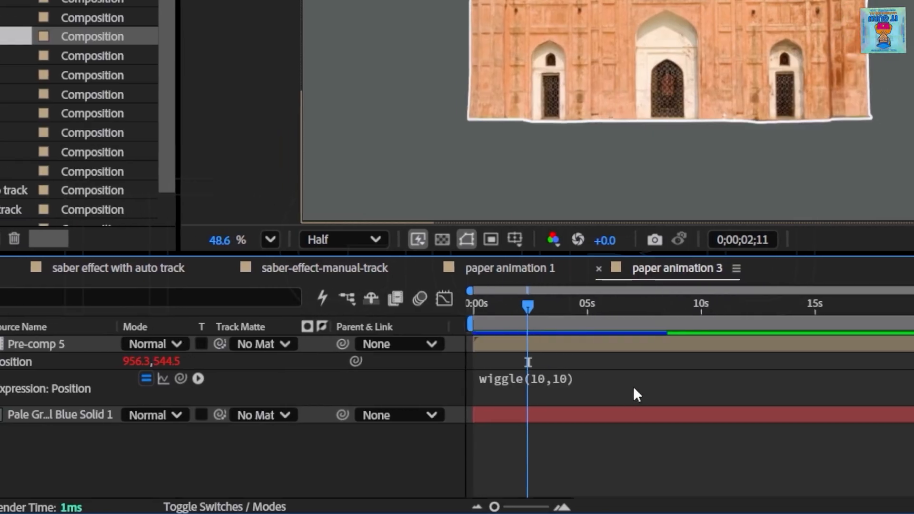
pyautogui.click(567, 379)
pyautogui.press('KP_Enter')
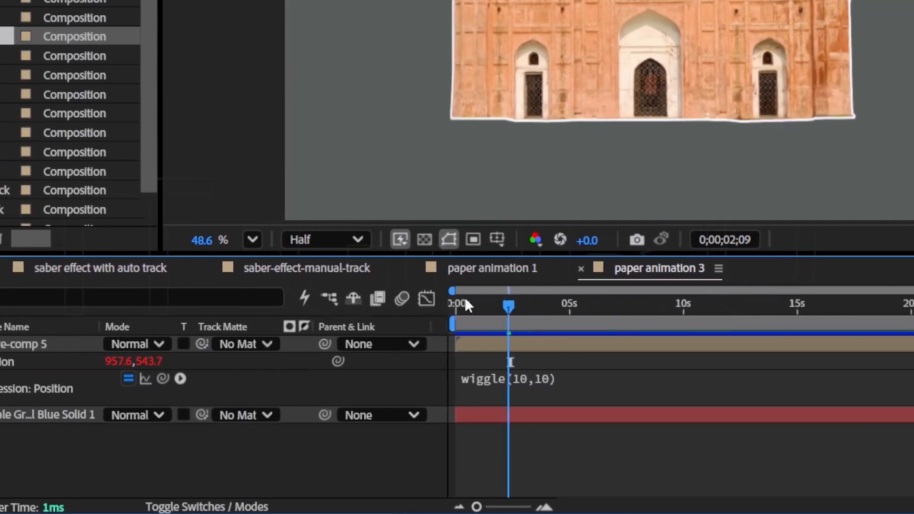
# Step: Play the composition from the first frame to check the faster wiggle
pyautogui.press('Home')
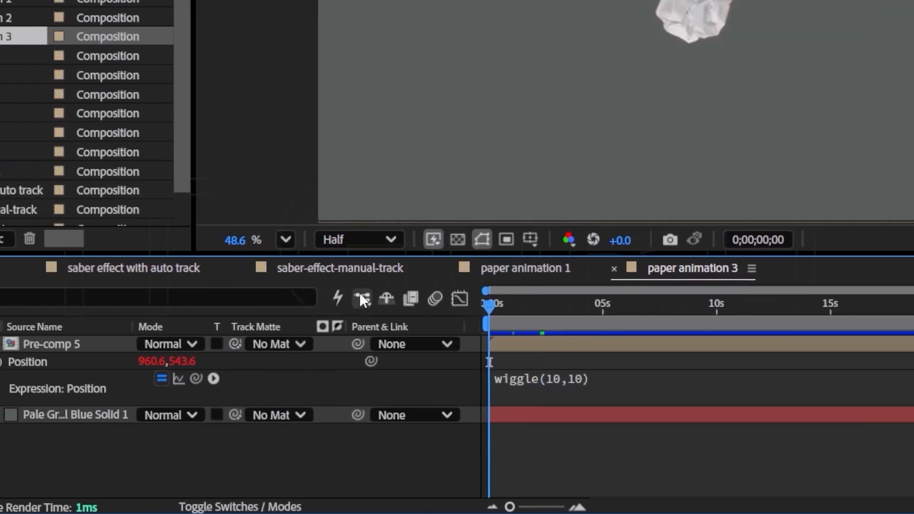
pyautogui.press('space')
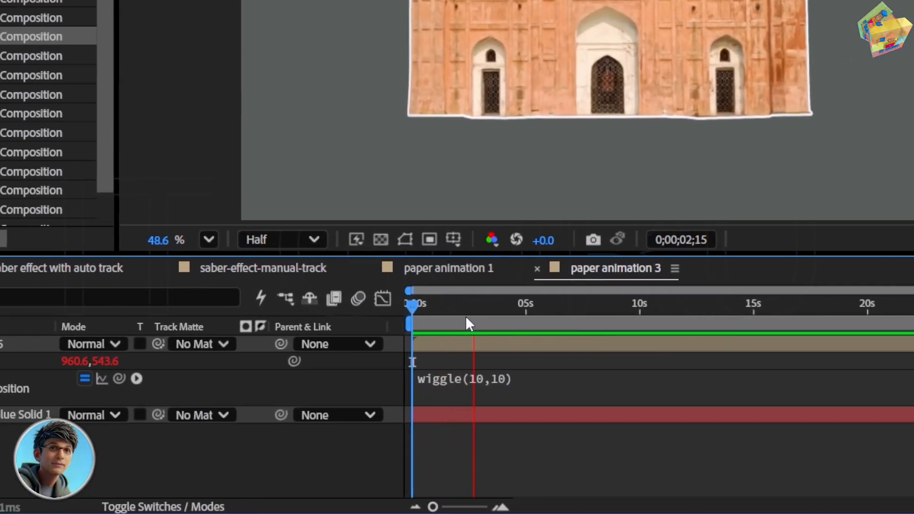
pyautogui.press('space')
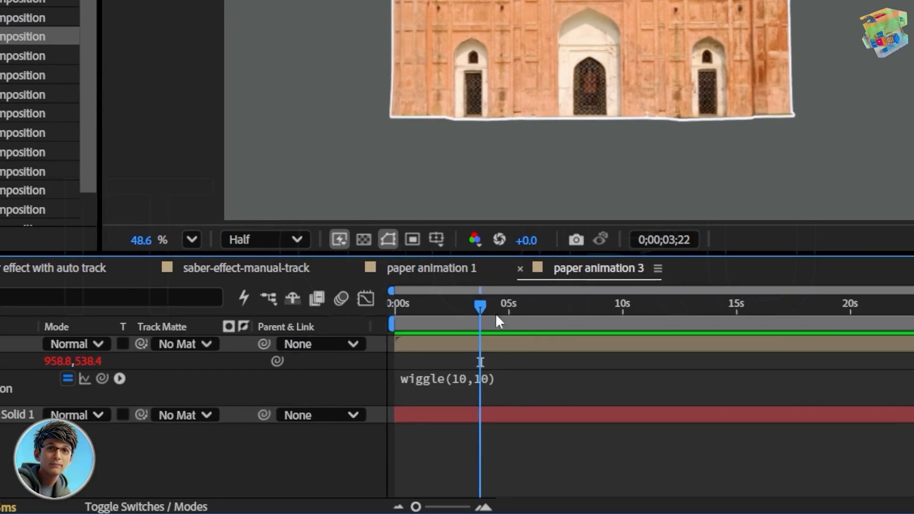
pyautogui.press('space')
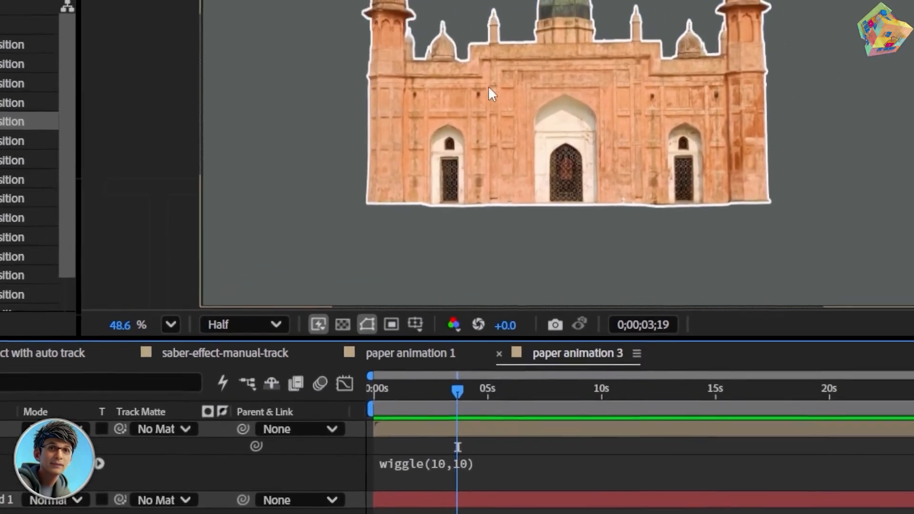
# Step: Set the amplitude in the Position wiggle expression to 30, making it wiggle(10,30), and refresh the composition view
pyautogui.click(453, 472)
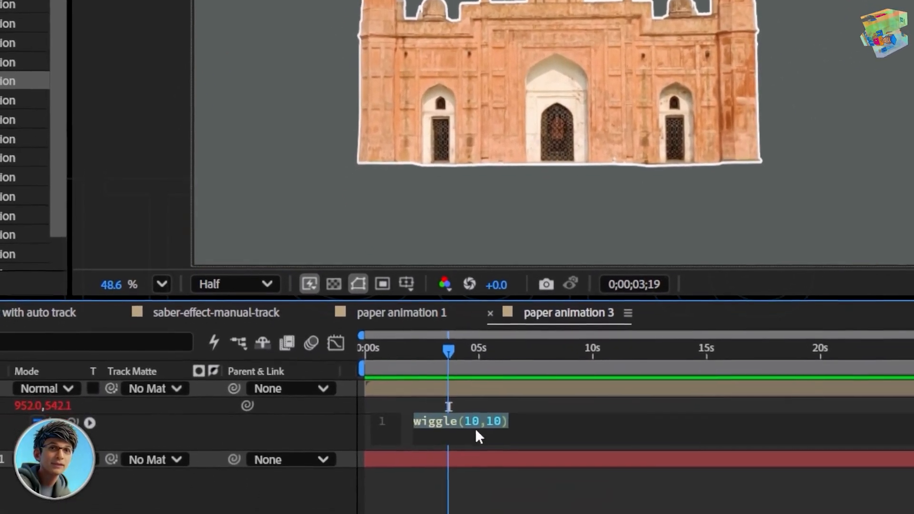
pyautogui.click(500, 429)
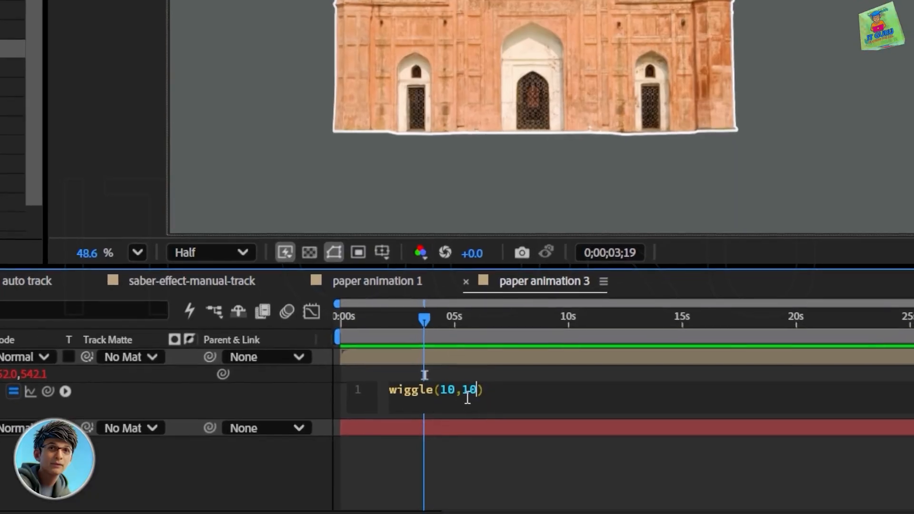
pyautogui.doubleClick(468, 394)
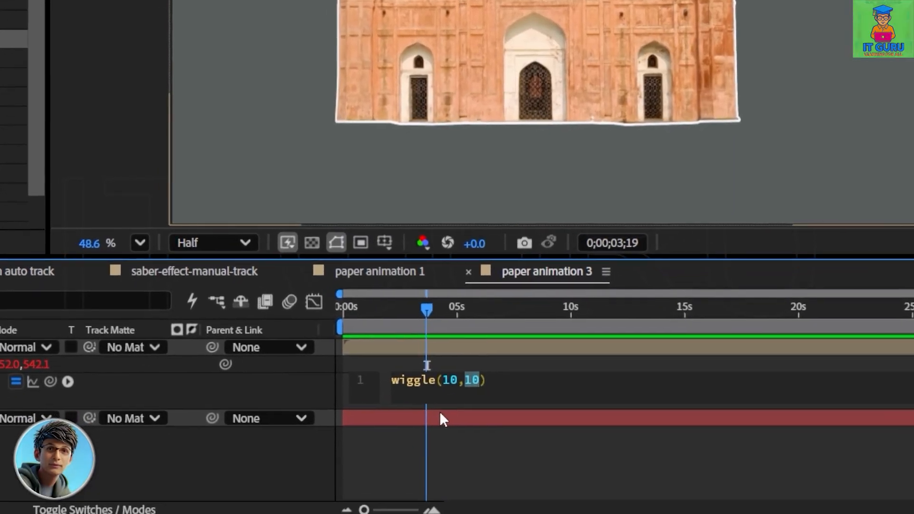
pyautogui.write('30')
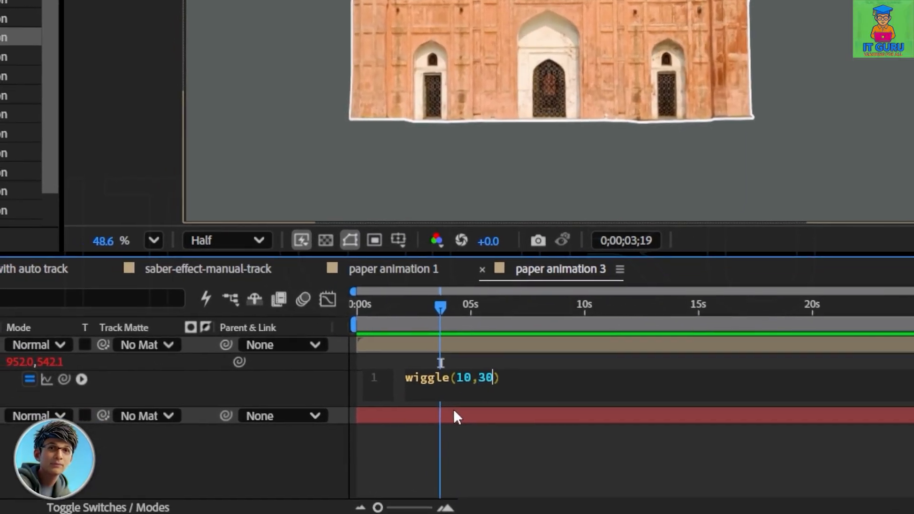
pyautogui.click(508, 381)
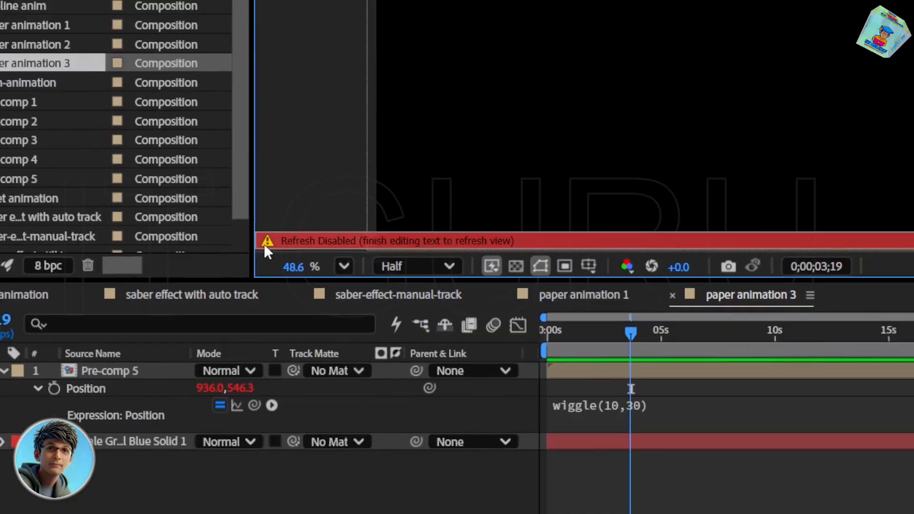
pyautogui.click(264, 244)
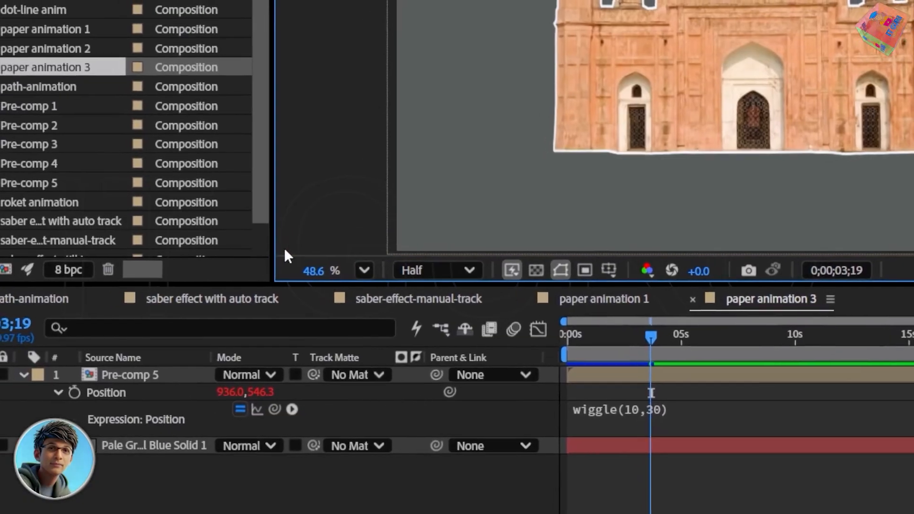
pyautogui.click(687, 412)
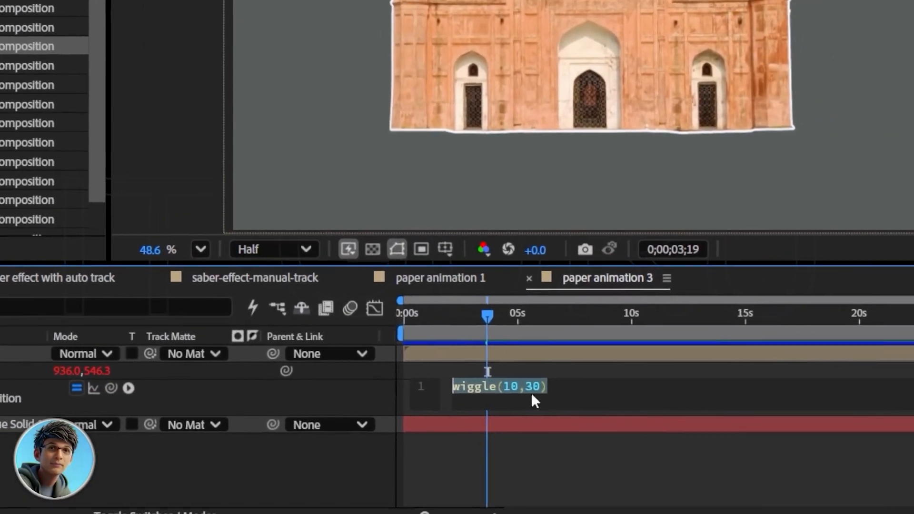
pyautogui.click(11, 405)
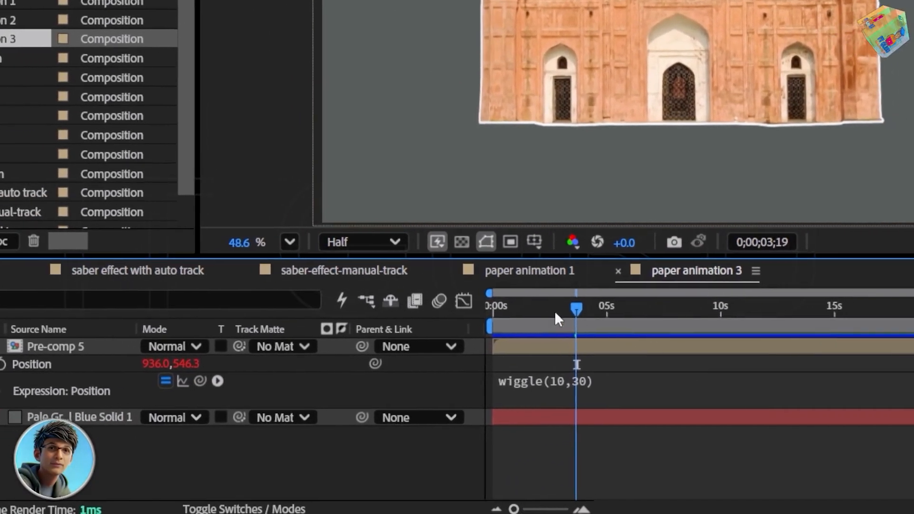
# Step: Preview the stronger wiggle from the beginning and return the playhead to the first frame
pyautogui.moveTo(607, 310); pyautogui.dragTo(456, 301)
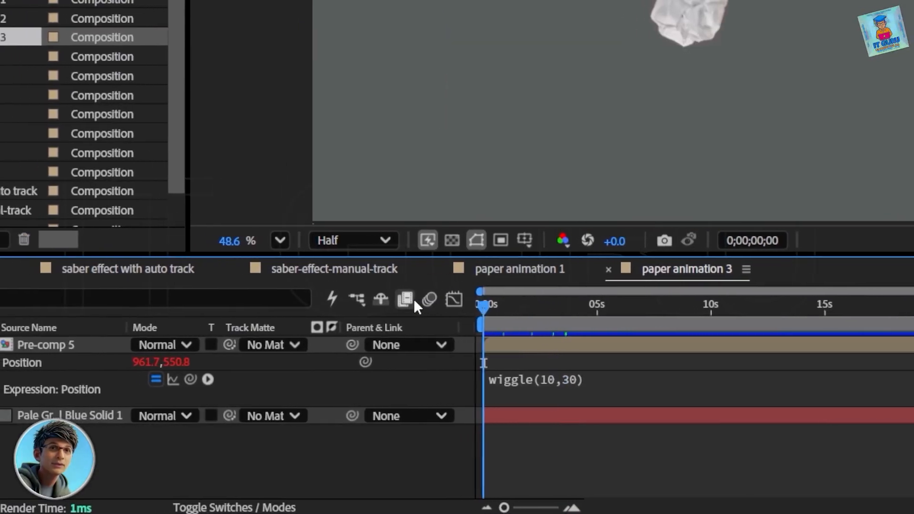
pyautogui.press('space')
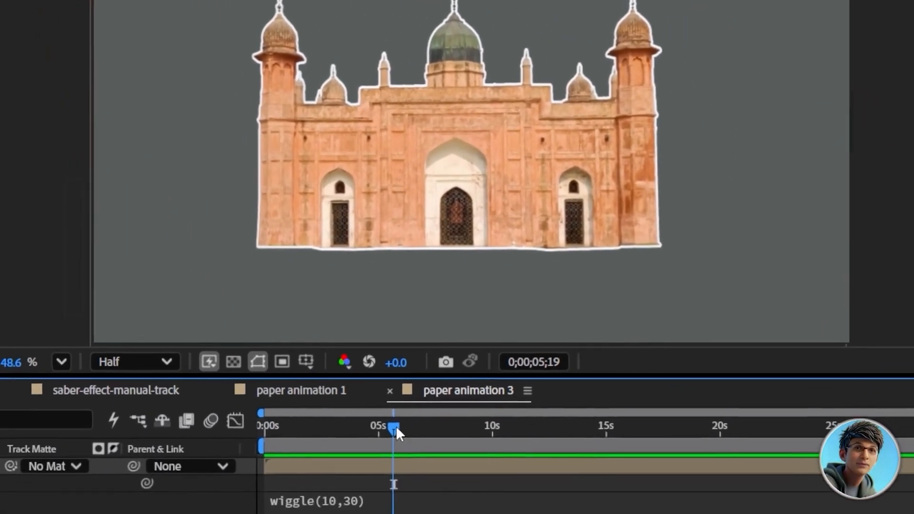
pyautogui.moveTo(379, 488); pyautogui.dragTo(248, 490)
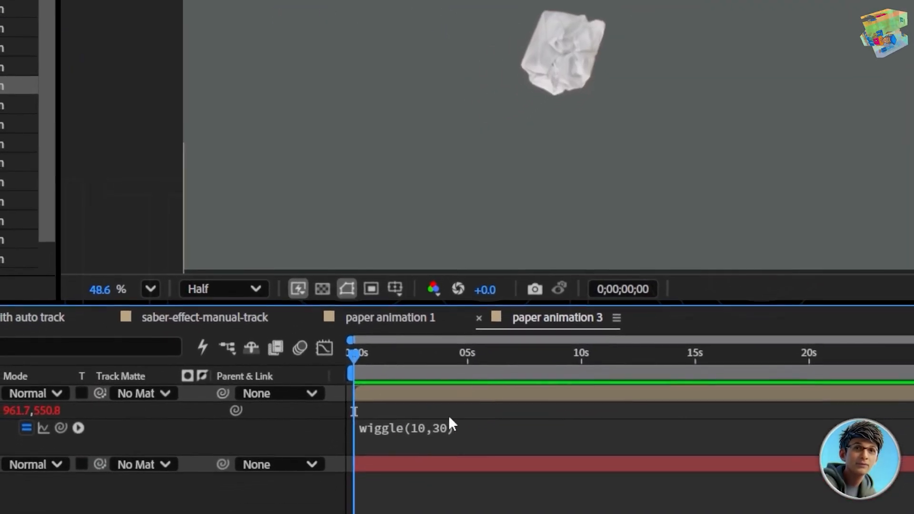
pyautogui.click(443, 447)
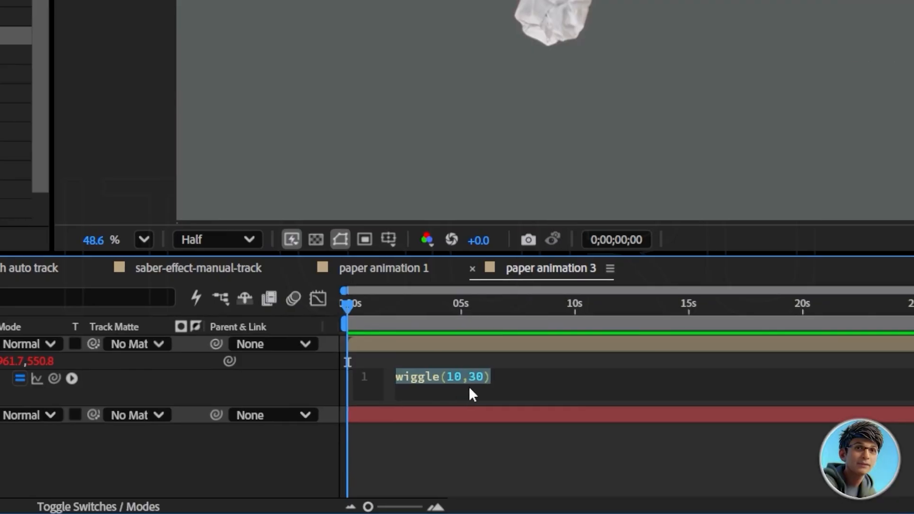
pyautogui.click(514, 379)
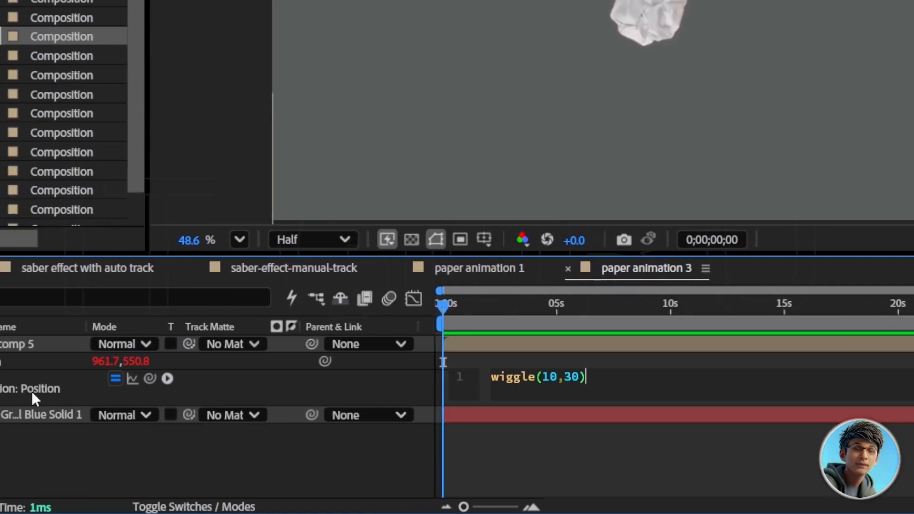
pyautogui.click(89, 398)
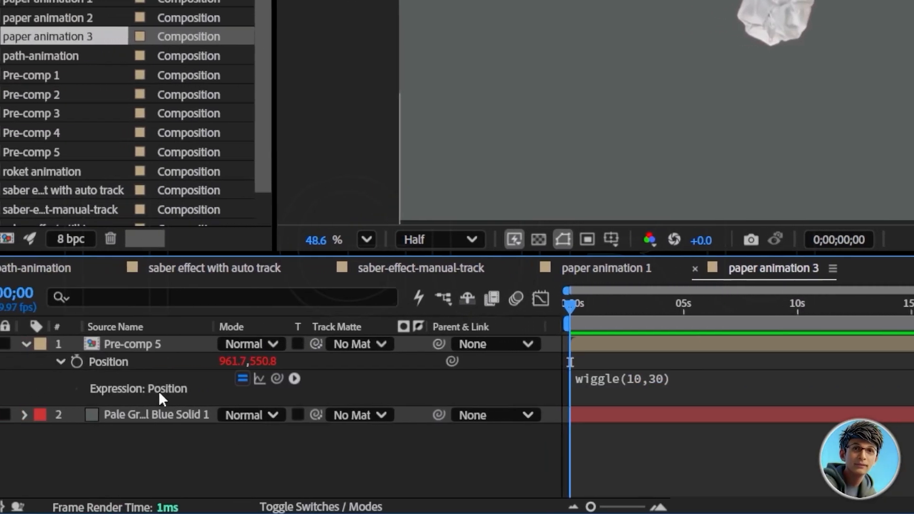